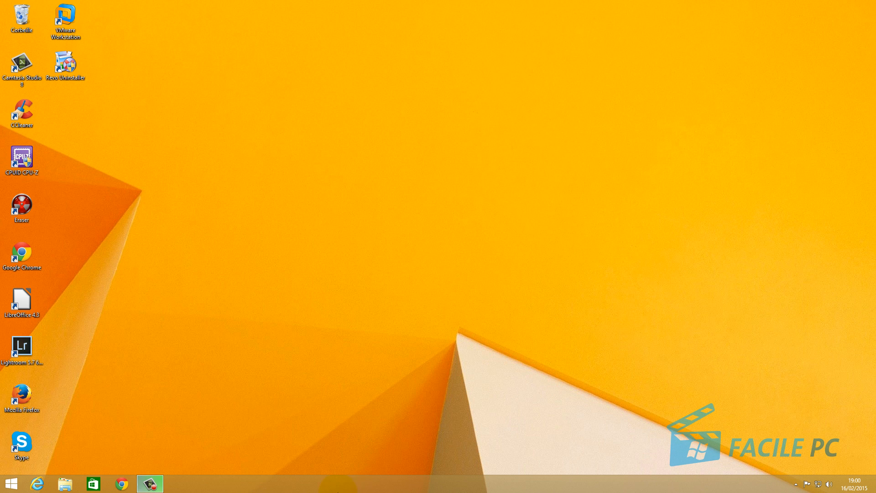
# Step: Open Google Chrome and go to google.fr
pyautogui.click(121, 484)
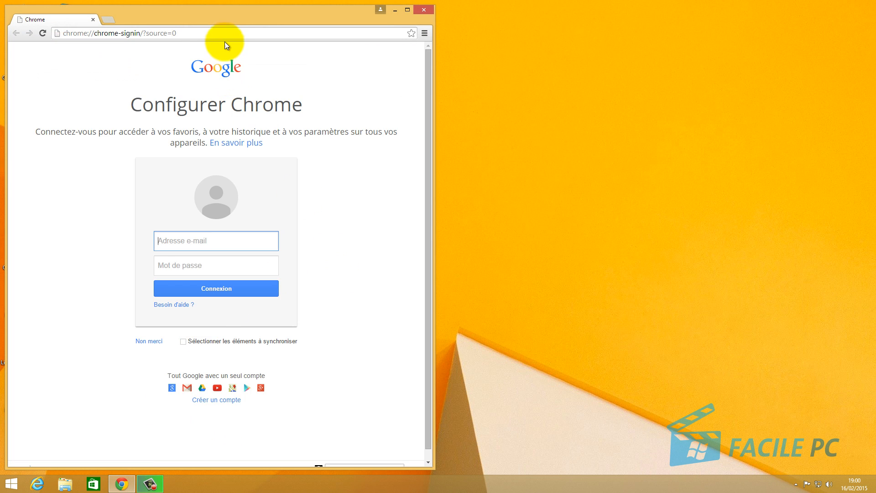
pyautogui.click(225, 33)
pyautogui.write('go')
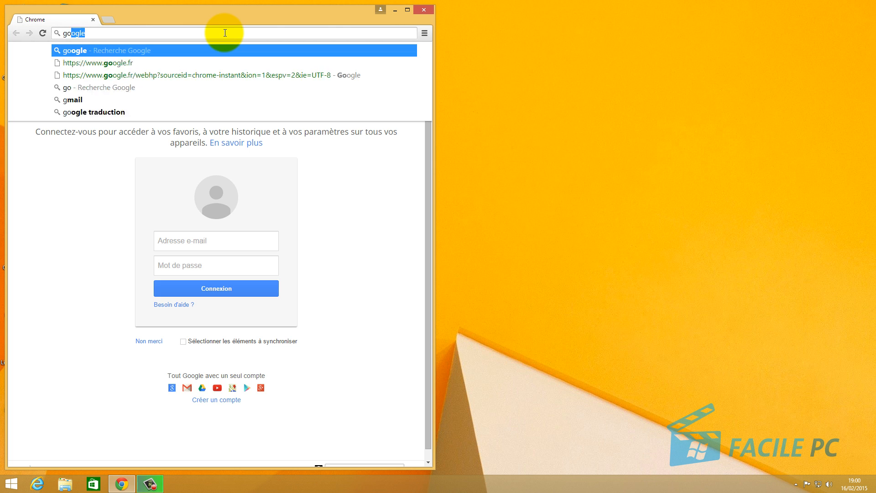
pyautogui.write('ogle.fr')
pyautogui.press('Return')
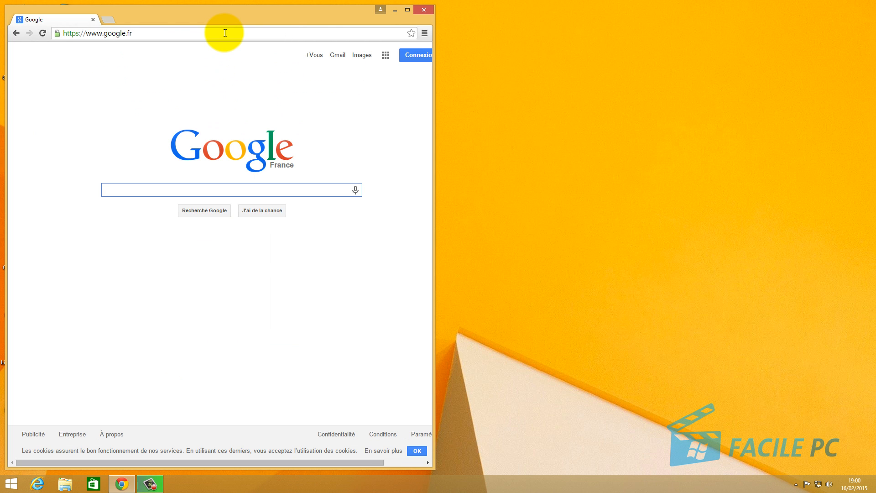
# Step: Search Google for "photorecit"
pyautogui.write('photore')
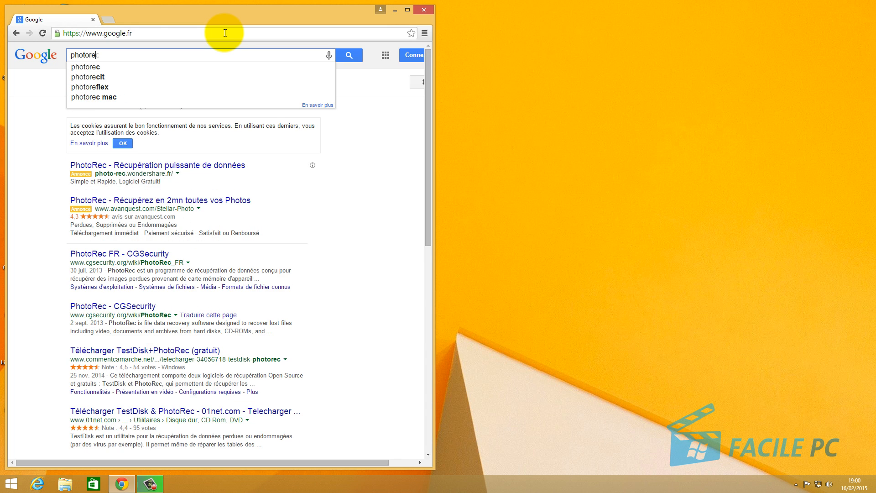
pyautogui.write('cit')
pyautogui.press('Return')
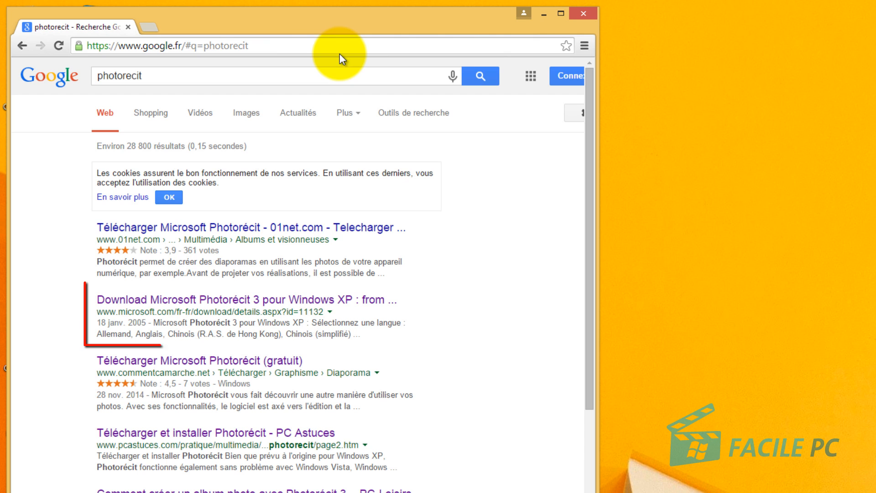
# Step: Download Microsoft Photorécit 3 in French from the microsoft.com search result and run the PStory.msi installer
pyautogui.click(195, 302)
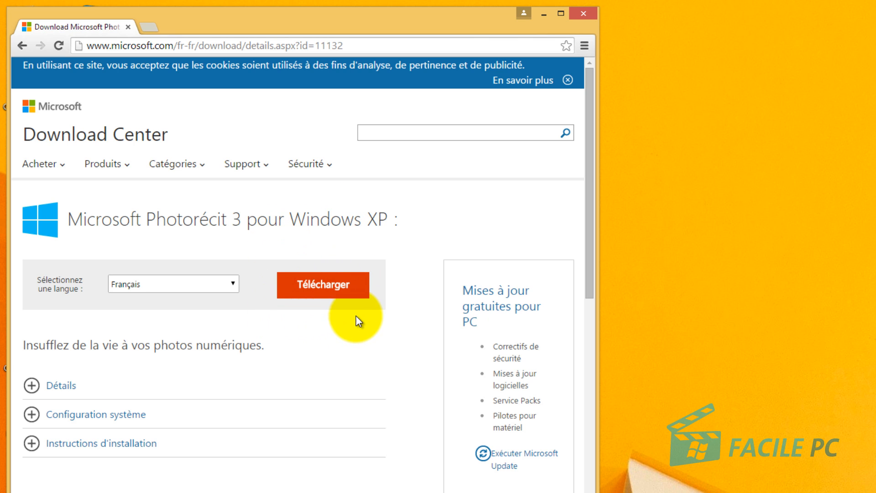
pyautogui.click(322, 285)
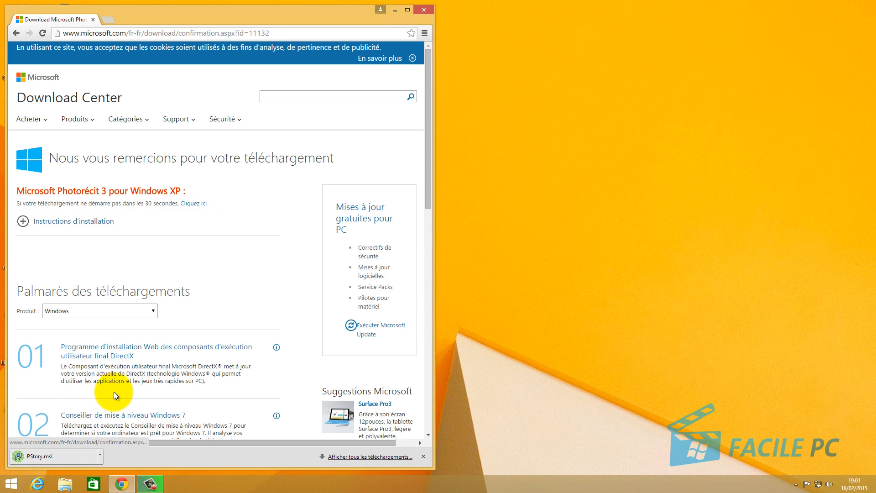
pyautogui.click(56, 458)
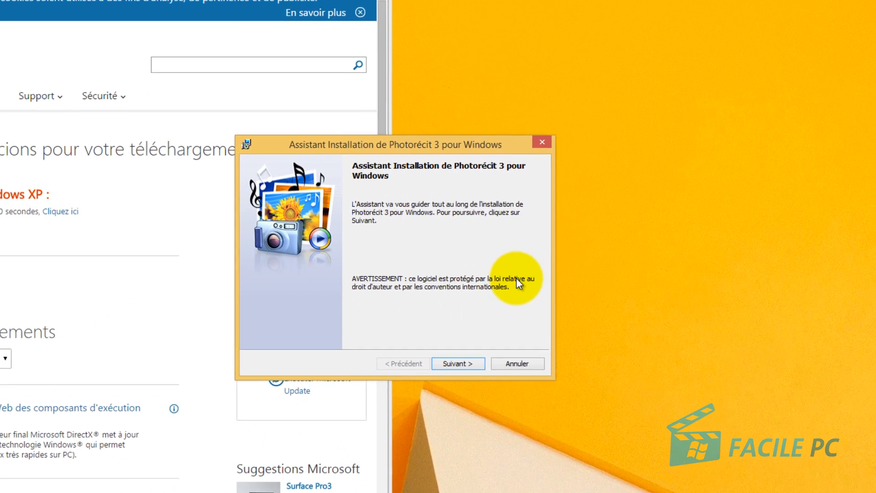
# Step: Install Photorécit 3 for Windows, accepting the licence terms and keeping the default installation folder
pyautogui.click(309, 9)
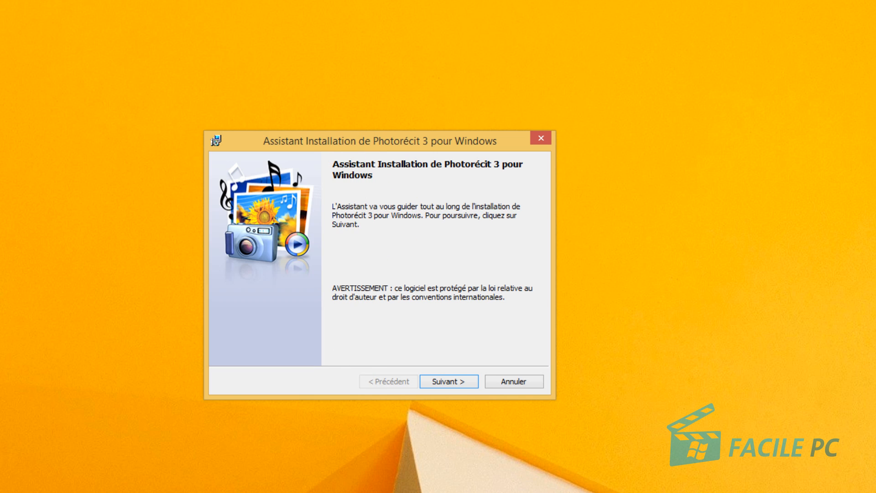
pyautogui.click(463, 382)
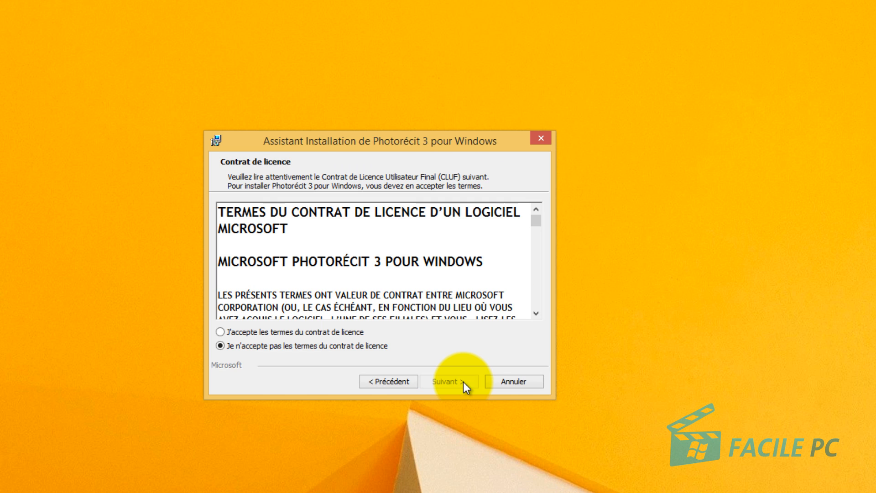
pyautogui.click(304, 334)
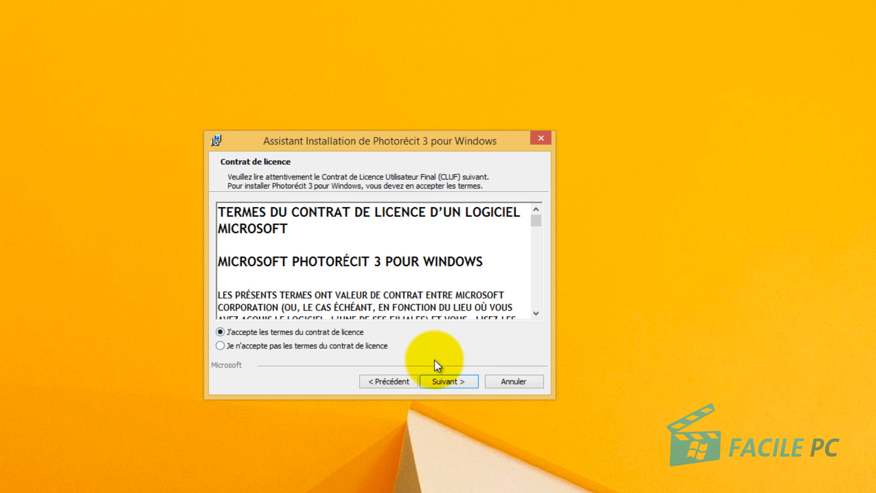
pyautogui.click(455, 383)
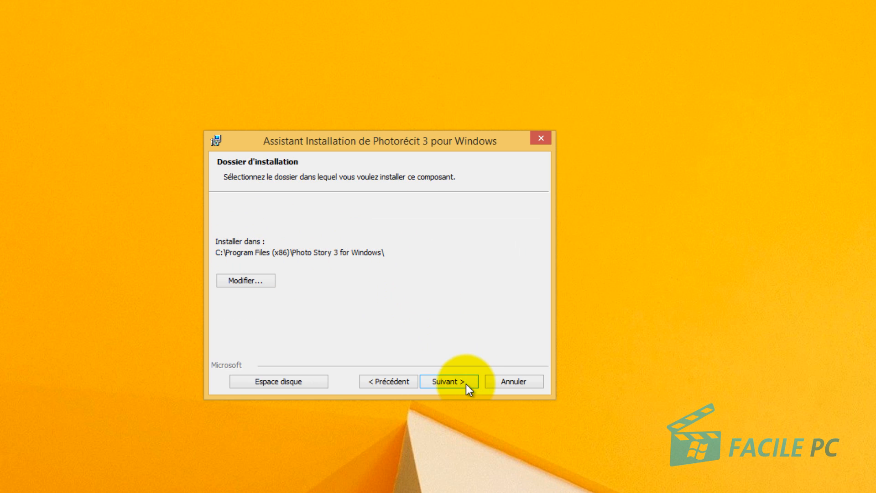
pyautogui.click(452, 382)
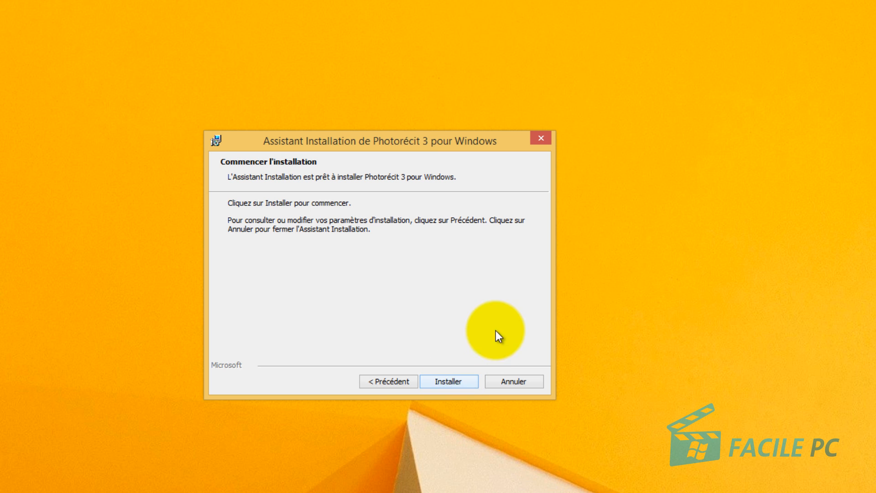
pyautogui.click(451, 380)
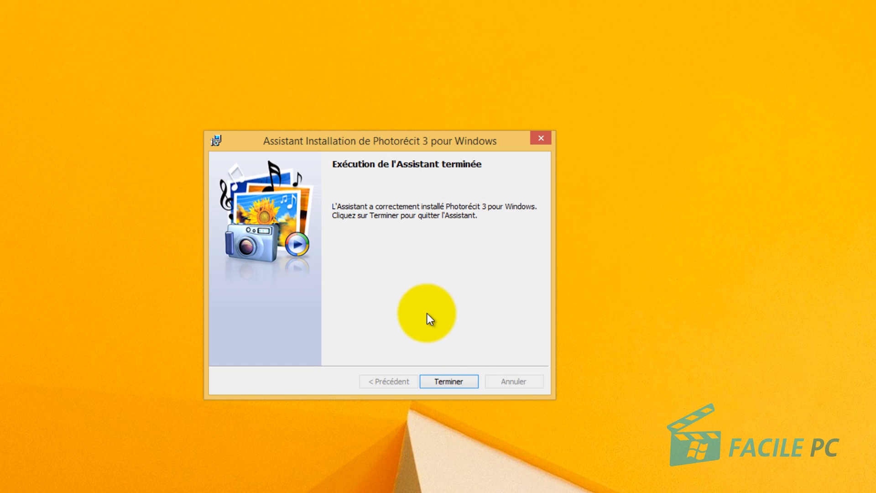
pyautogui.click(458, 382)
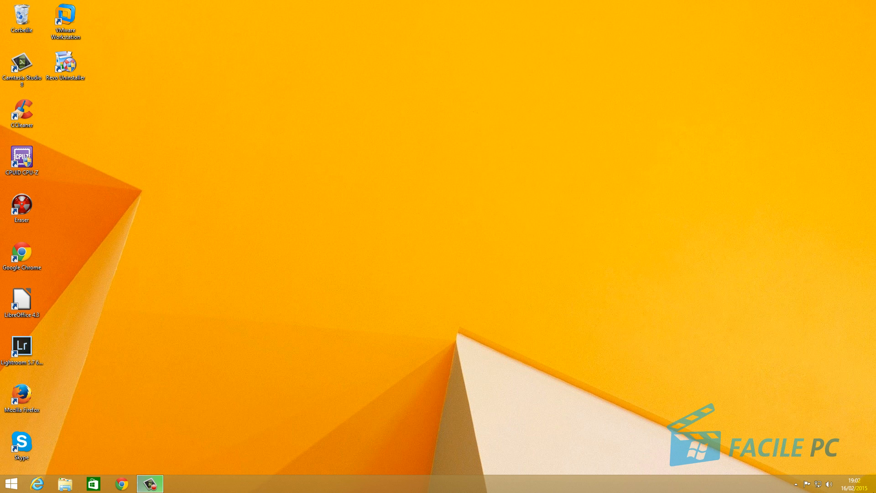
# Step: Search Windows for Photorécit 3 pour Windows and launch it
pyautogui.moveTo(874, 491)
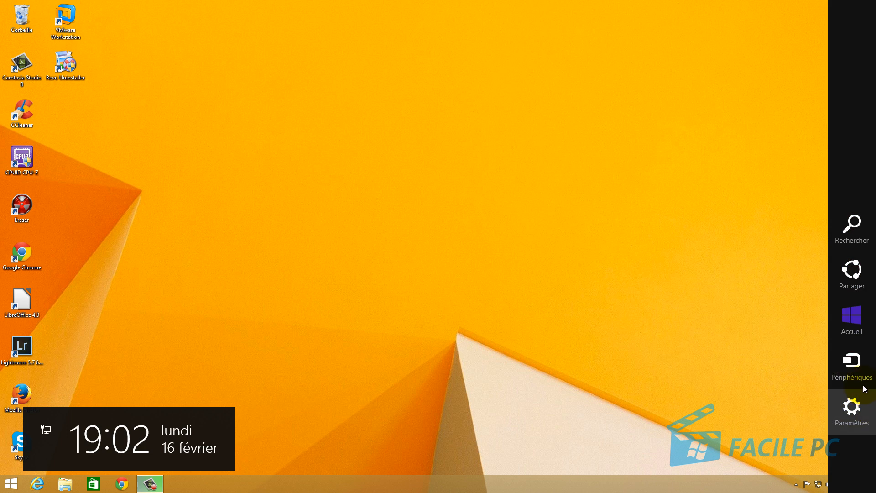
pyautogui.click(857, 230)
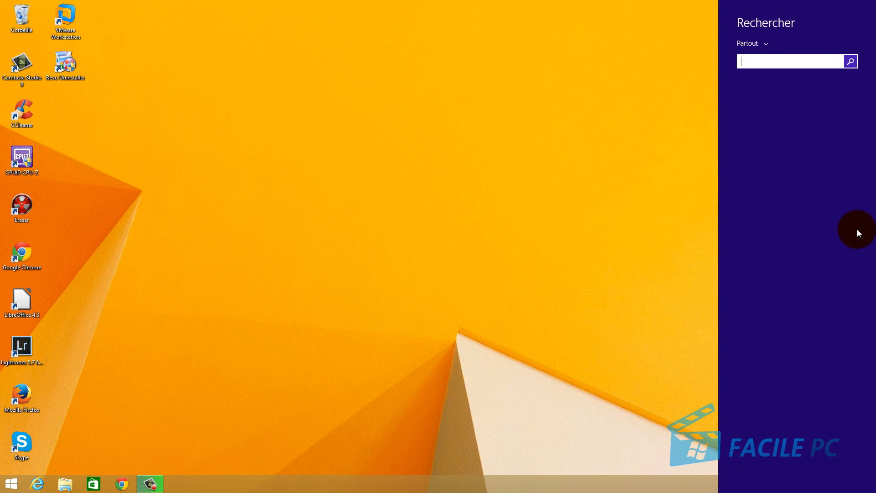
pyautogui.write('photorécit 3 pour Windows')
pyautogui.click(869, 249)
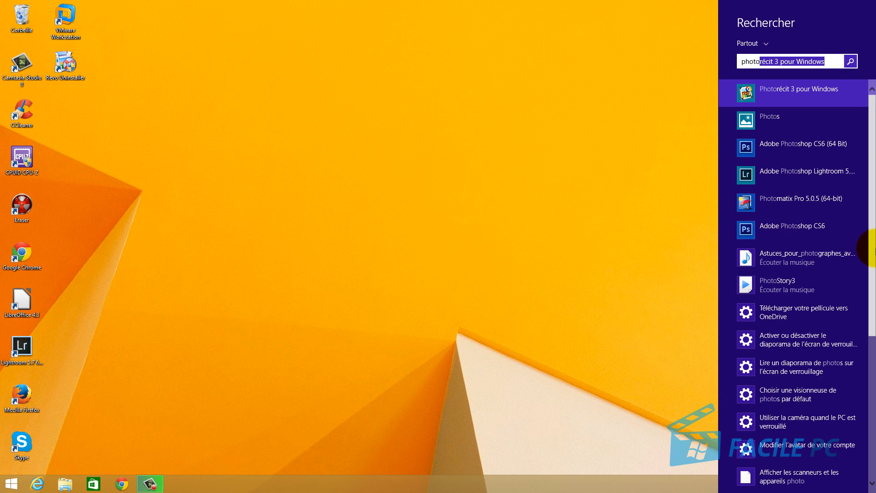
pyautogui.click(774, 89)
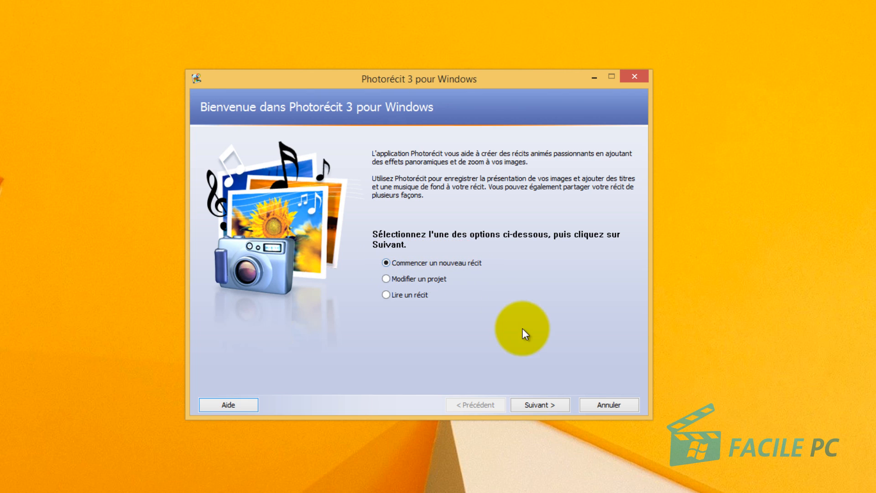
# Step: Begin a new story and import all seven pictures from the Images folder, from Paris to test-25012014 (8)
pyautogui.click(549, 405)
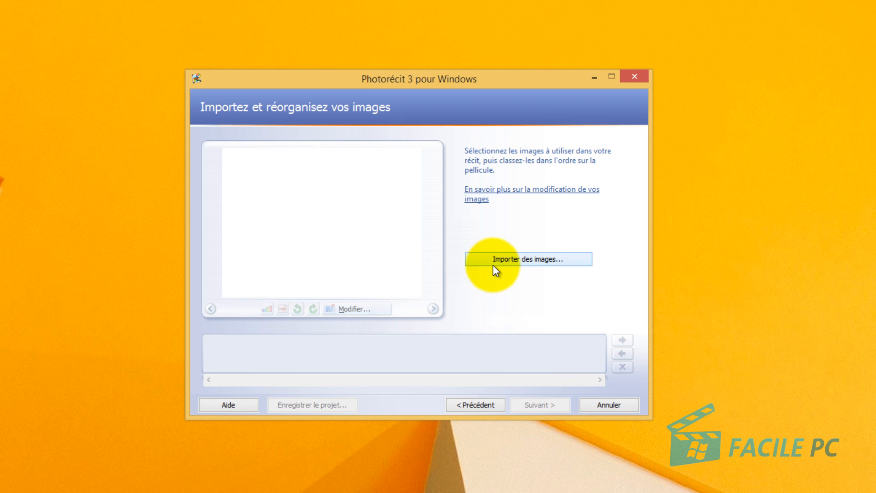
pyautogui.click(516, 261)
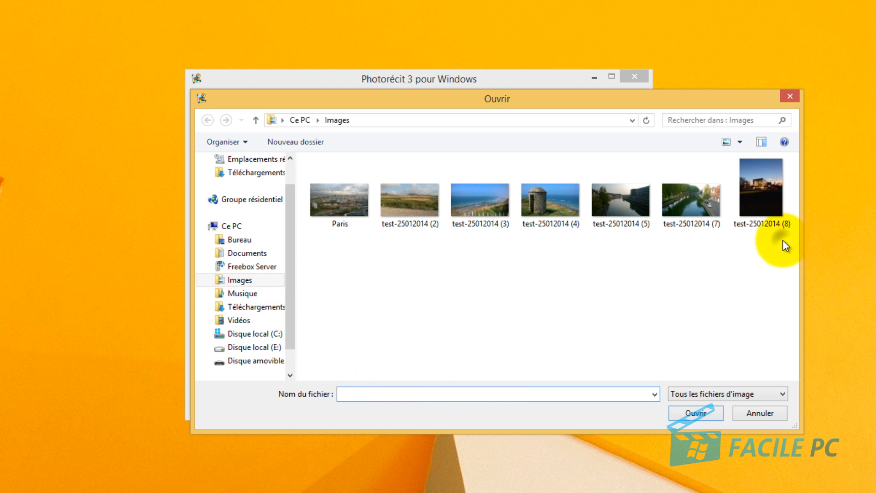
pyautogui.moveTo(782, 240); pyautogui.dragTo(333, 179)
pyautogui.click(783, 260)
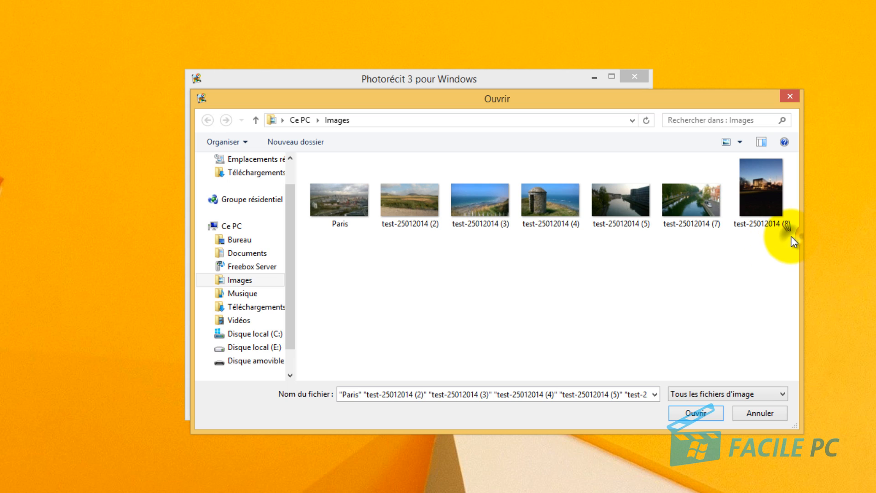
pyautogui.moveTo(791, 237); pyautogui.dragTo(329, 183)
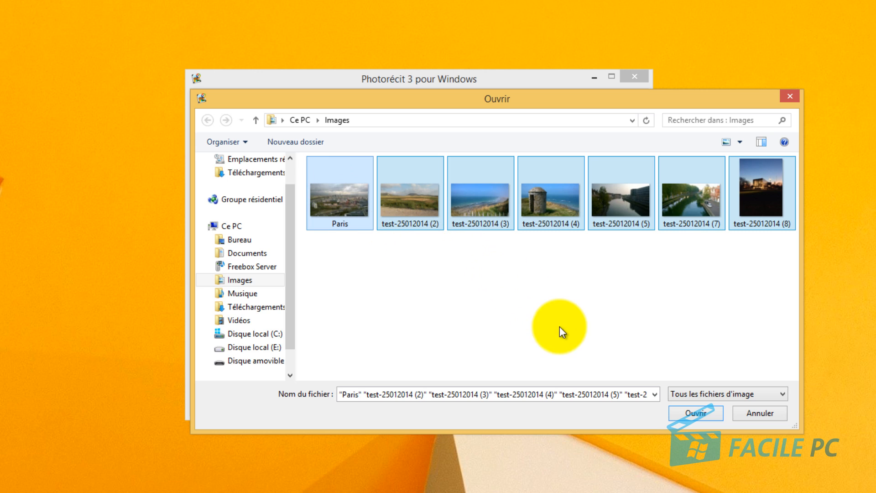
pyautogui.click(704, 414)
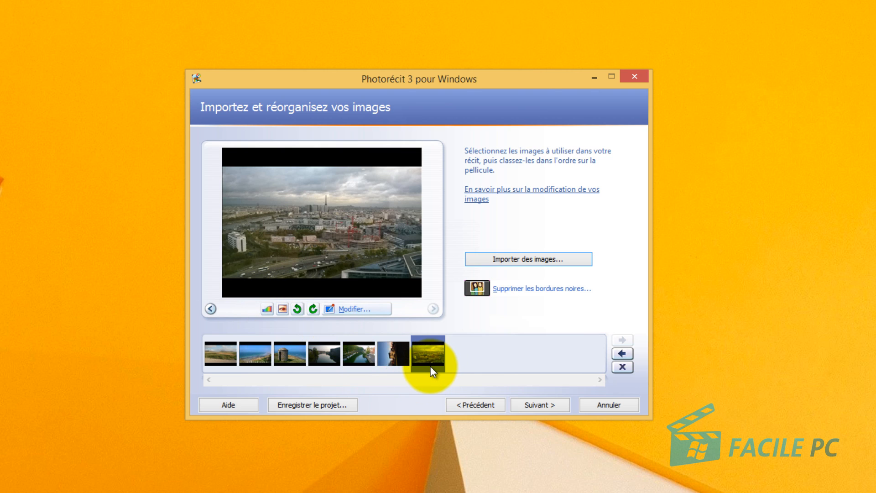
# Step: Reorder the filmstrip by moving the Paris picture to third place and the night picture of the lit building to fifth place
pyautogui.moveTo(431, 363); pyautogui.dragTo(396, 361)
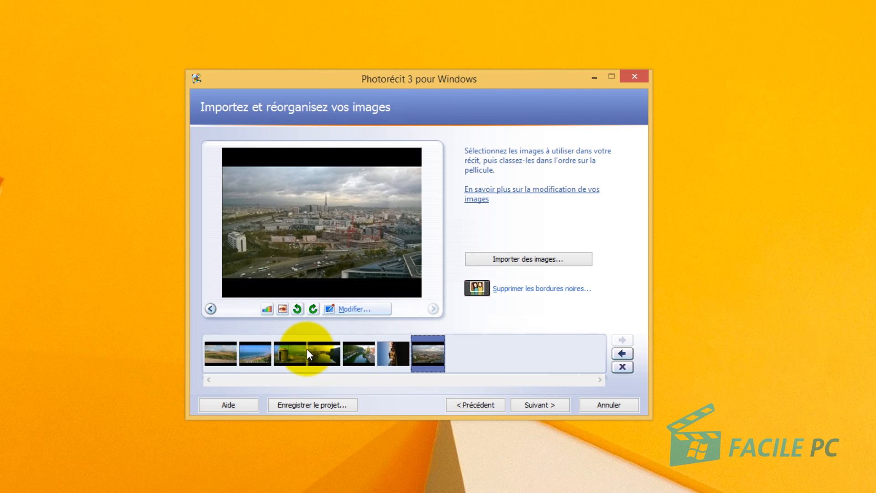
pyautogui.moveTo(307, 348); pyautogui.dragTo(306, 349)
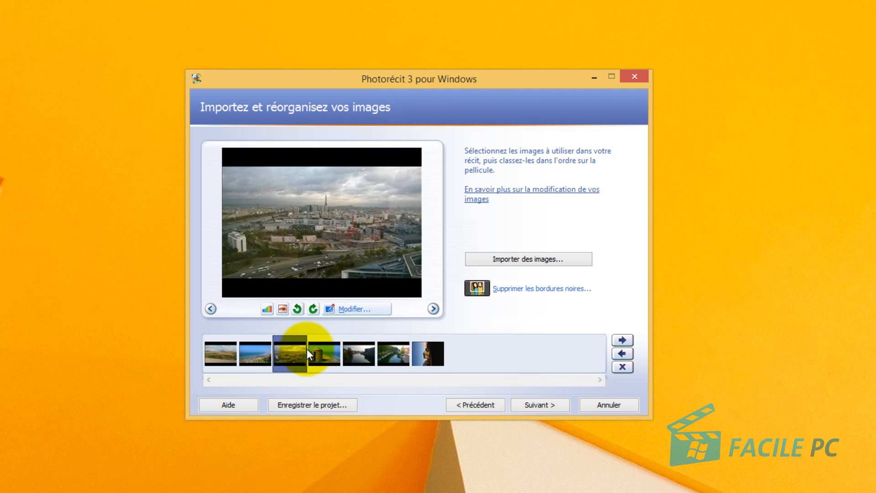
pyautogui.click(433, 357)
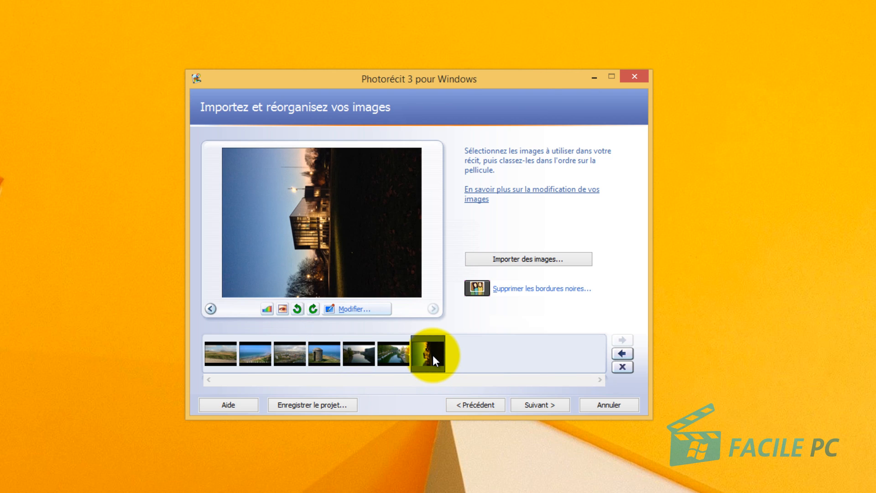
pyautogui.moveTo(433, 355); pyautogui.dragTo(376, 355)
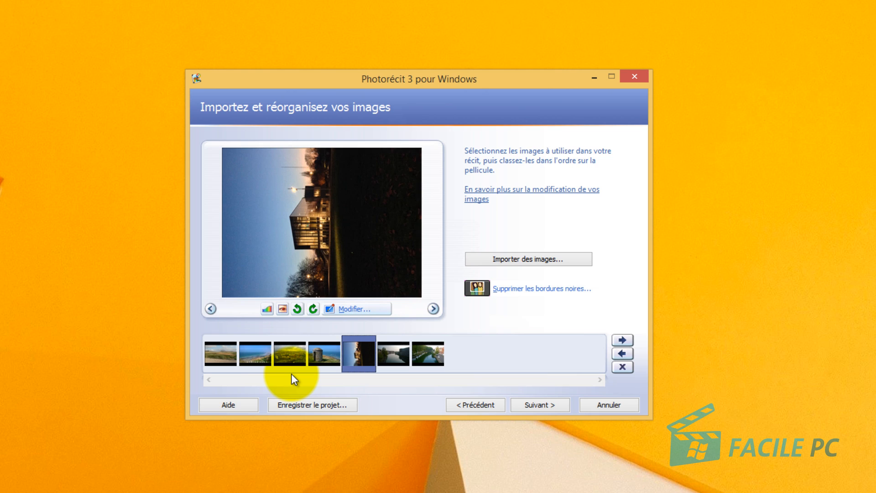
# Step: Apply the automatic colour level correction to the first picture in the filmstrip, the countryside landscape
pyautogui.click(216, 359)
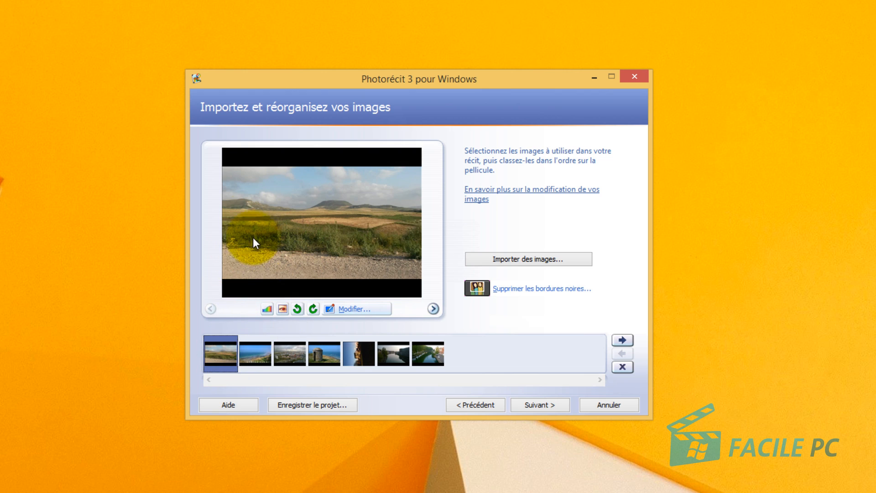
pyautogui.click(267, 308)
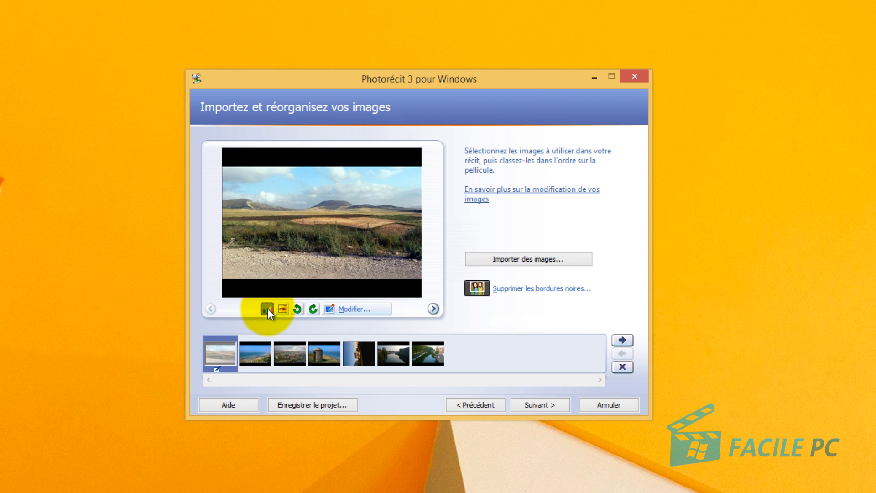
# Step: Try rotating the countryside landscape a full turn counterclockwise and a full turn clockwise in 90-degree increments
pyautogui.click(300, 311)
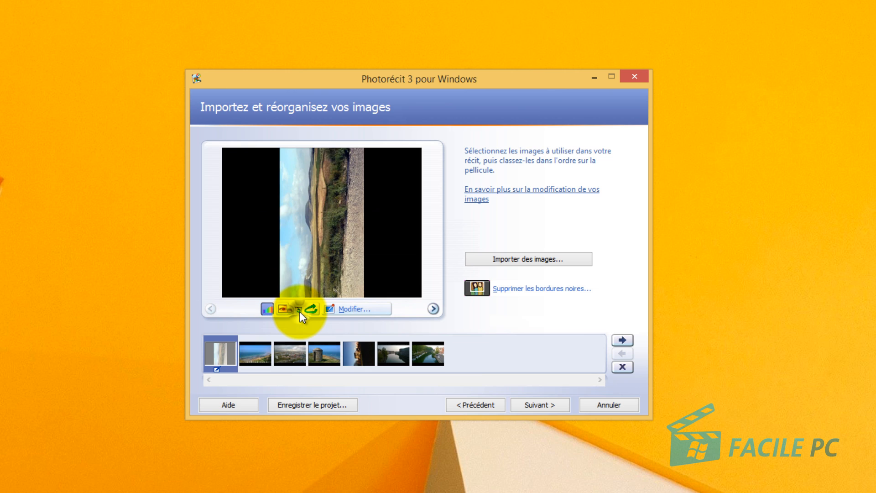
pyautogui.click(300, 311)
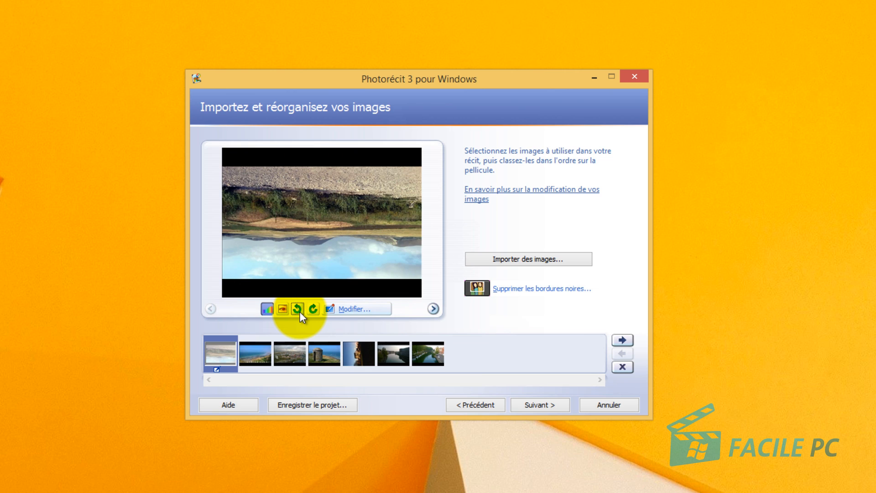
pyautogui.click(300, 311)
pyautogui.click(300, 312)
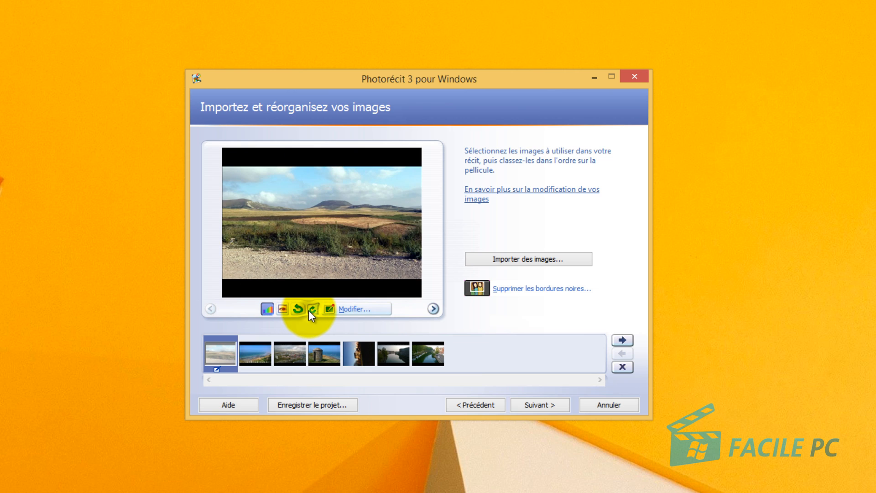
pyautogui.click(312, 310)
pyautogui.click(312, 310)
pyautogui.click(312, 310)
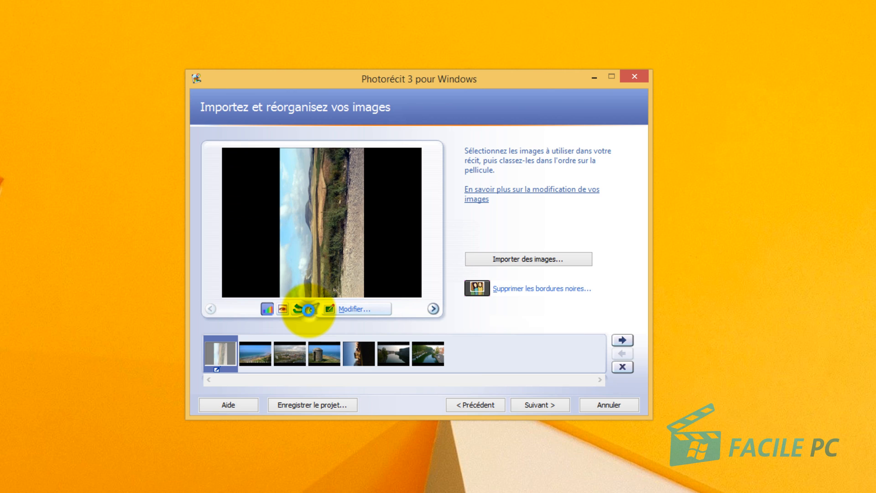
pyautogui.click(309, 310)
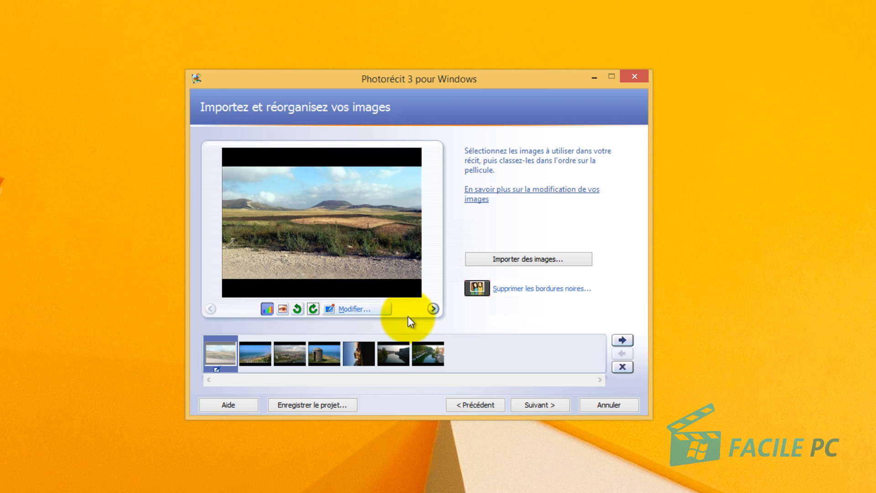
# Step: Try cropping the countryside landscape to a central area of about 596 x 447 pixels, and turn cropping back off
pyautogui.click(361, 309)
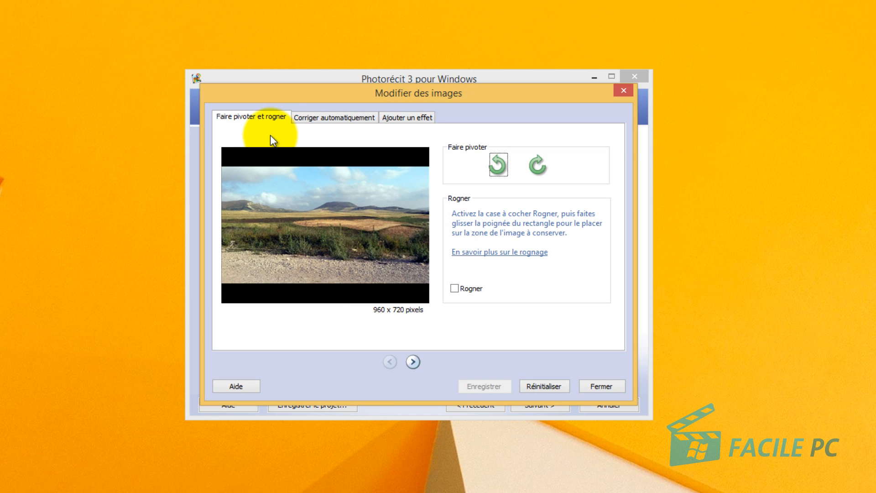
pyautogui.click(455, 289)
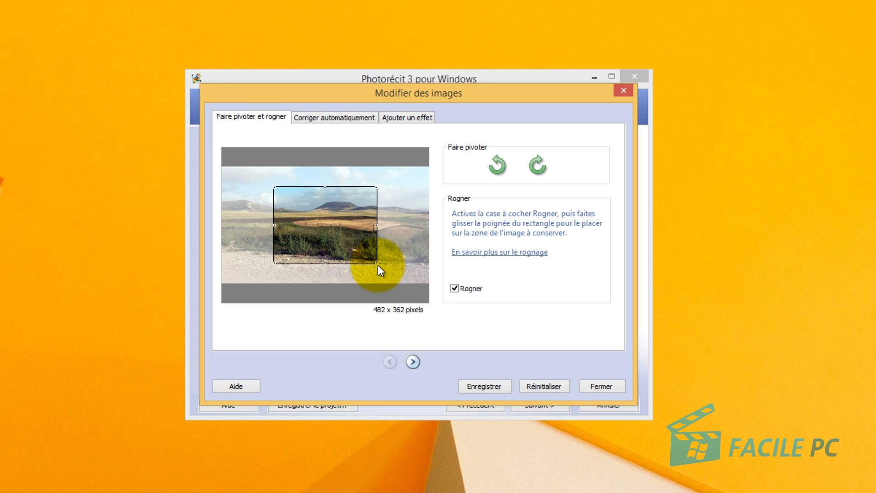
pyautogui.moveTo(376, 263); pyautogui.dragTo(402, 283)
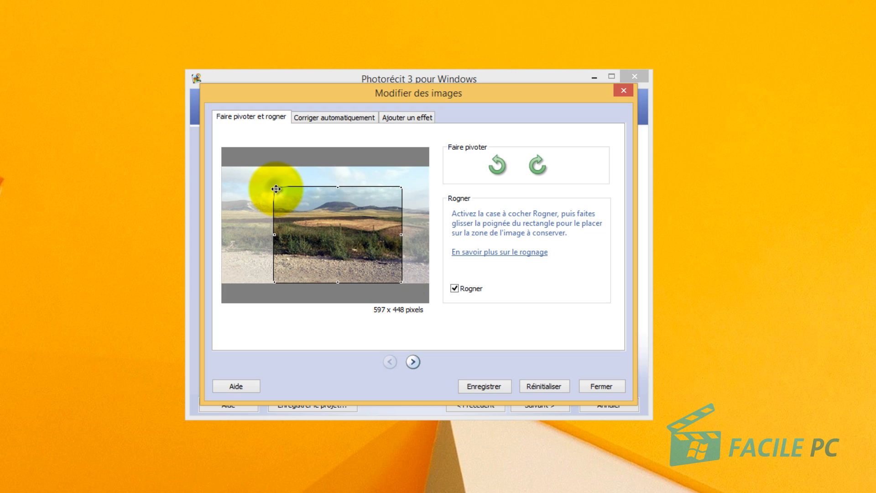
pyautogui.moveTo(276, 186); pyautogui.dragTo(269, 177)
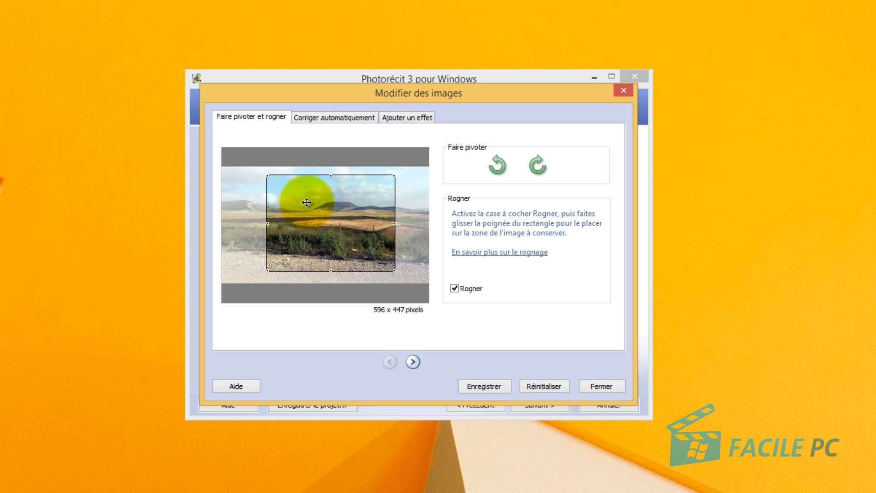
pyautogui.click(455, 289)
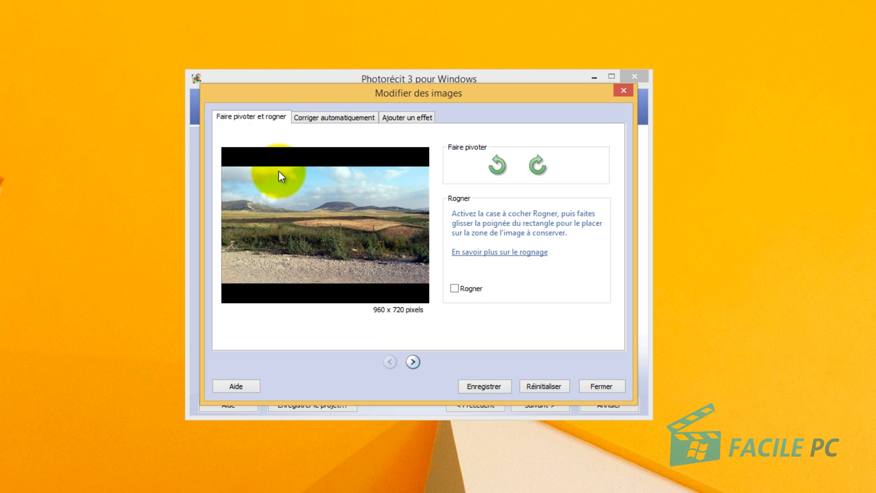
# Step: Try the automatic contrast correction on the countryside landscape without saving the change
pyautogui.click(342, 120)
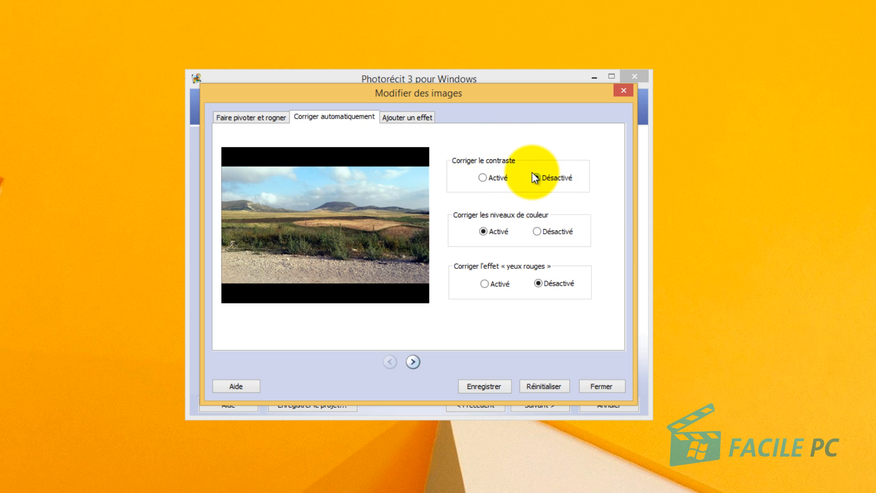
pyautogui.click(488, 177)
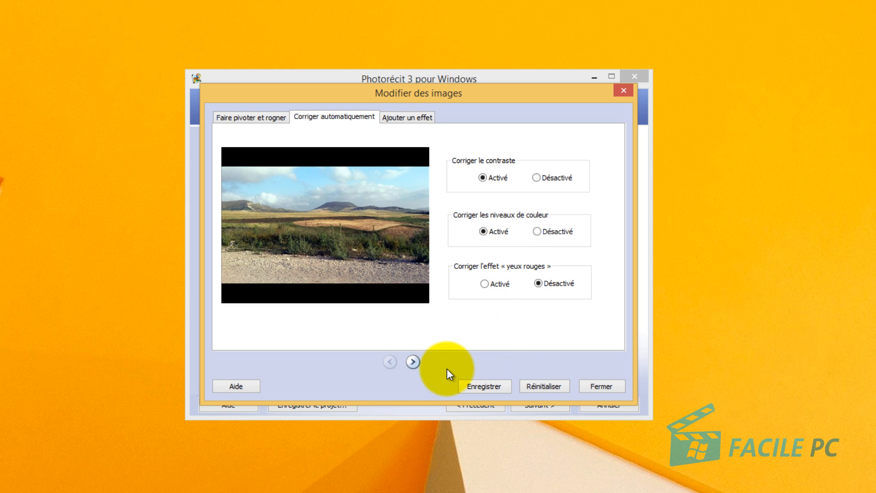
pyautogui.click(414, 361)
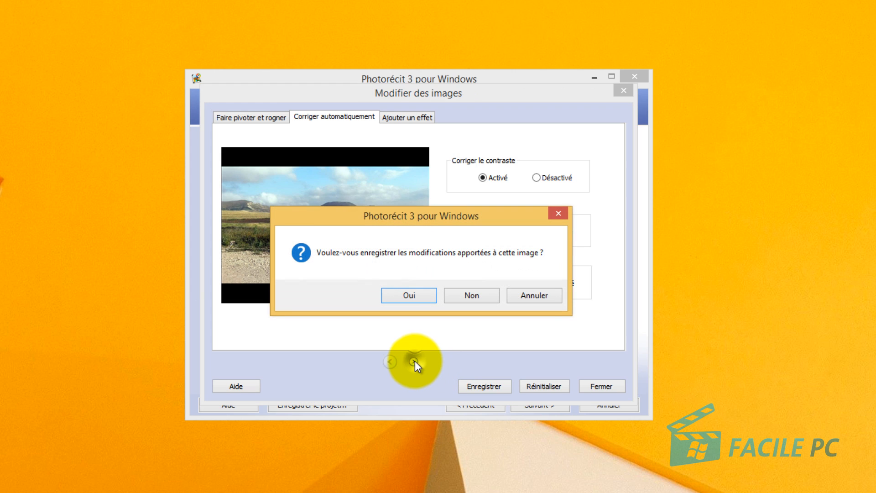
pyautogui.click(555, 300)
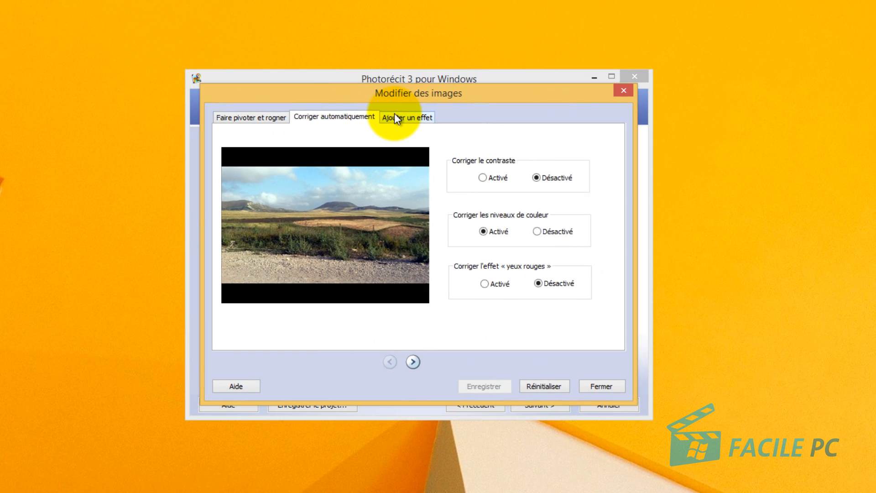
# Step: Try the Aquarelle, Crayon coloré, Estompée and Négatif effects on the countryside landscape
pyautogui.click(395, 115)
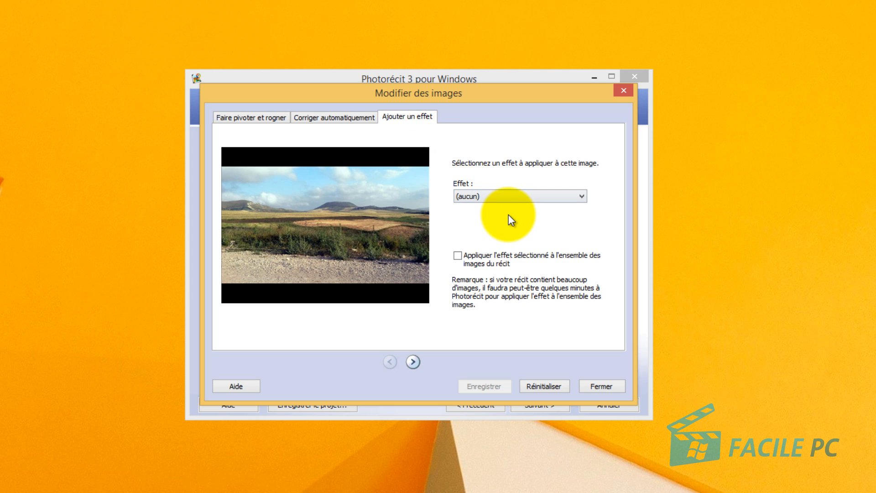
pyautogui.click(501, 195)
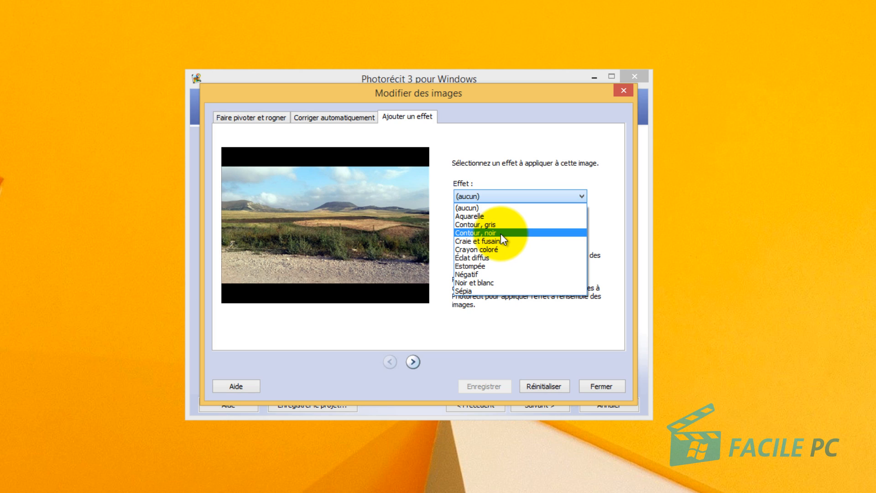
pyautogui.click(502, 217)
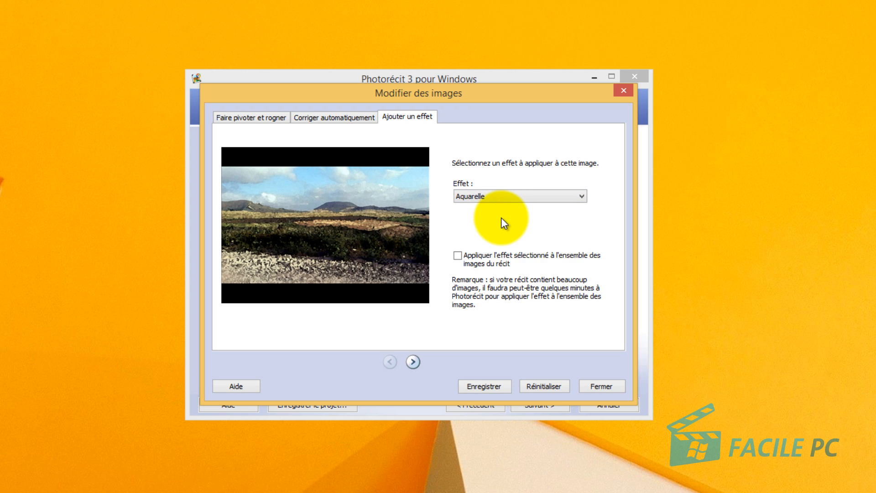
pyautogui.click(496, 196)
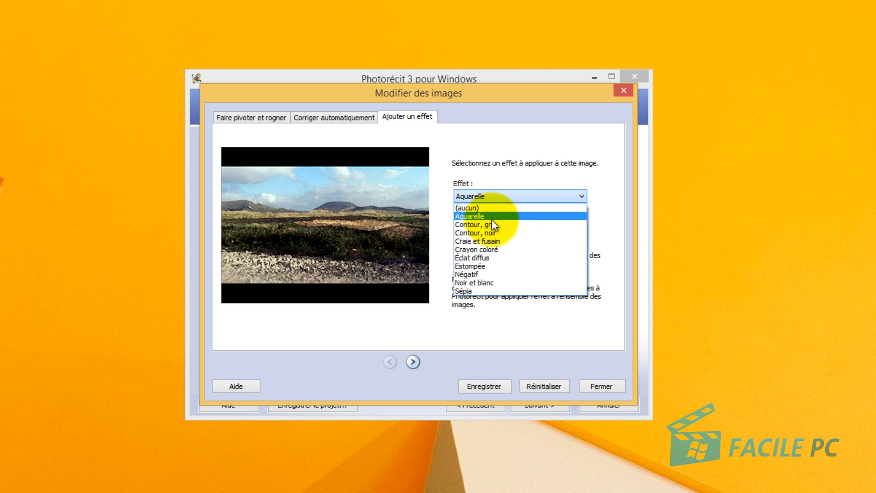
pyautogui.click(491, 251)
pyautogui.click(481, 196)
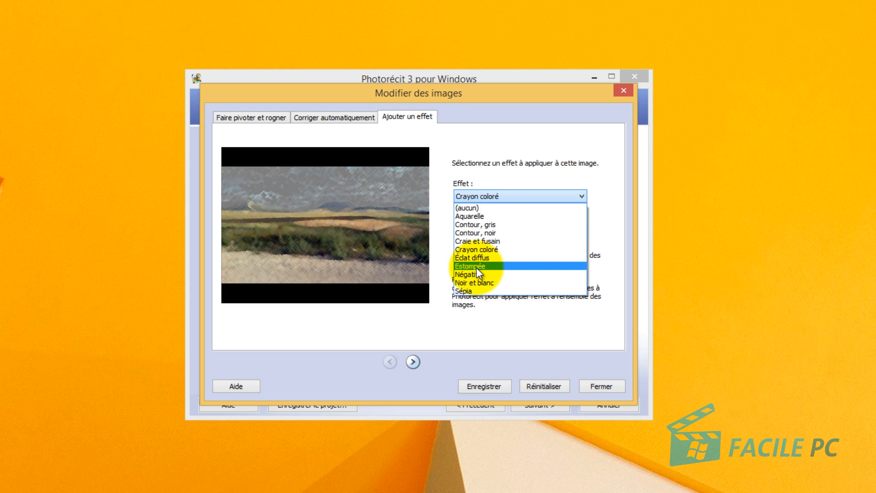
pyautogui.click(477, 267)
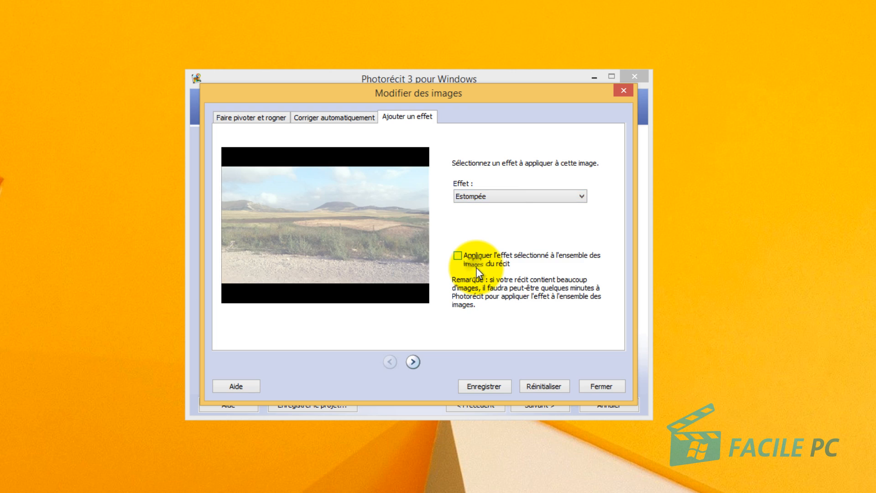
pyautogui.click(500, 197)
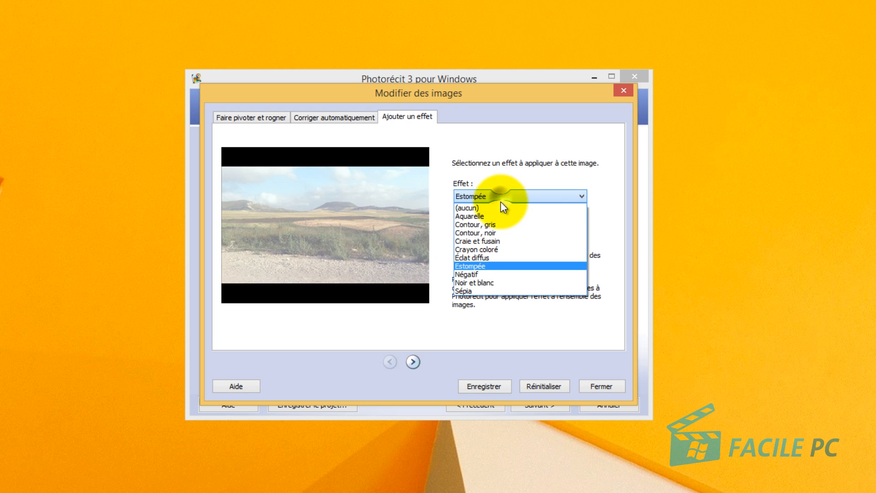
pyautogui.click(484, 274)
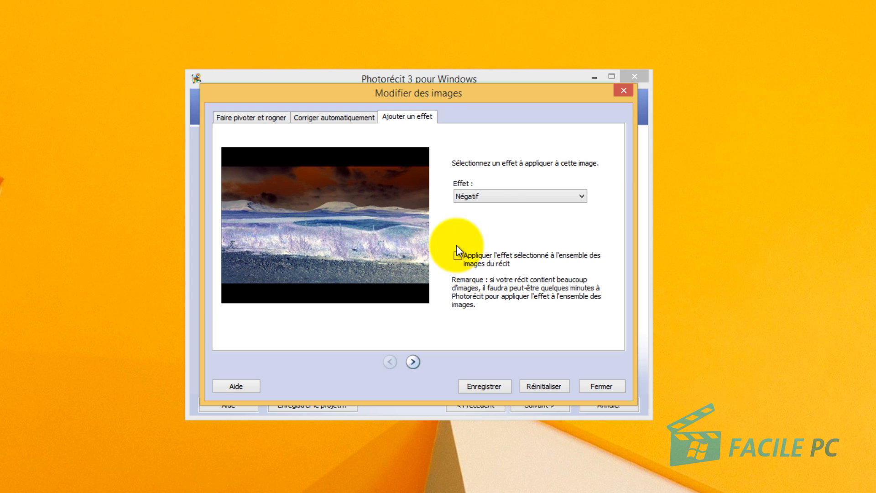
# Step: Apply and save the Sépia effect for all pictures in the story, and check it on the second and third pictures
pyautogui.click(495, 202)
pyautogui.click(488, 293)
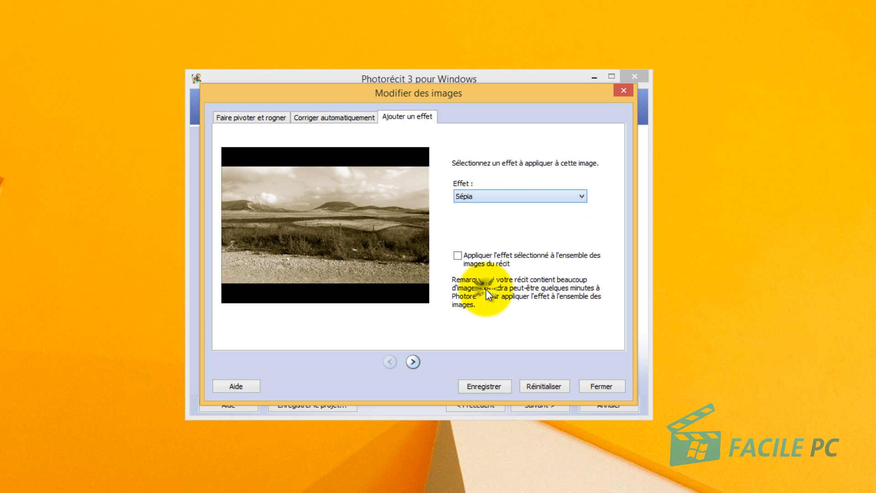
pyautogui.click(456, 256)
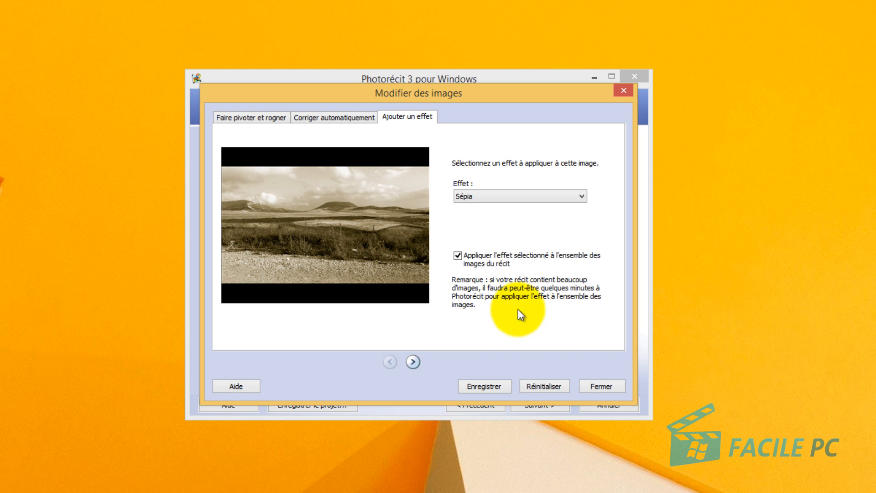
pyautogui.click(490, 392)
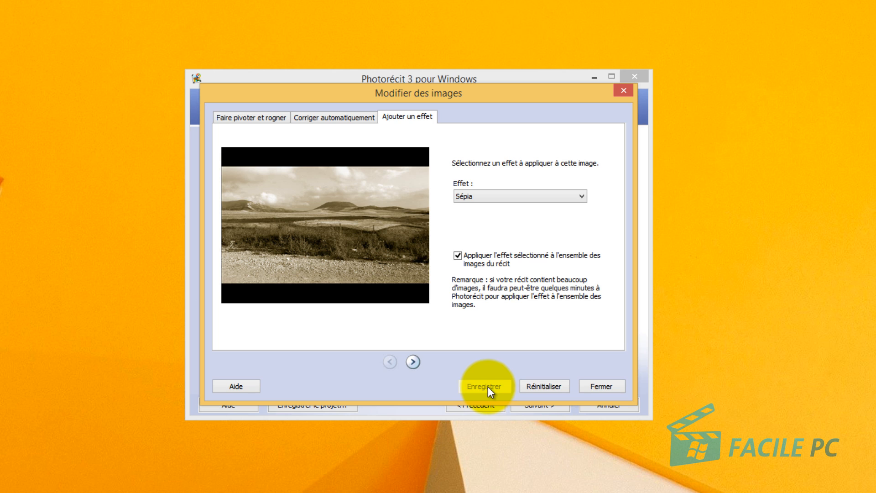
pyautogui.click(600, 386)
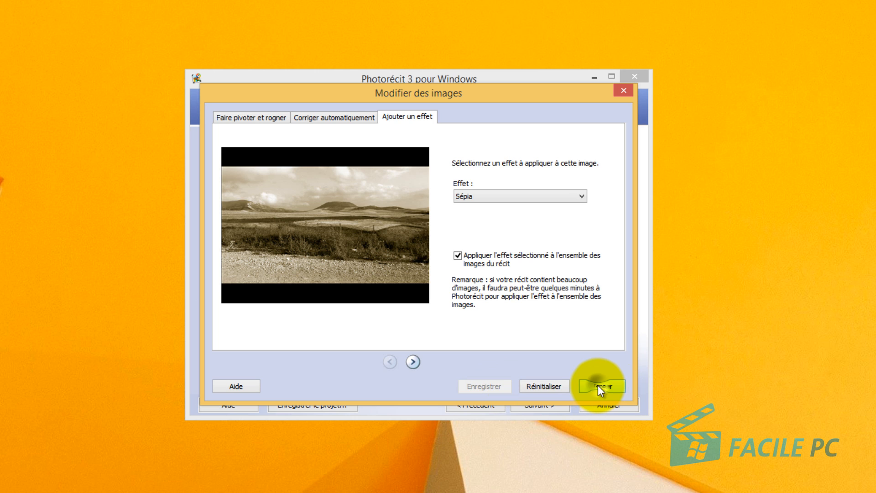
pyautogui.click(266, 355)
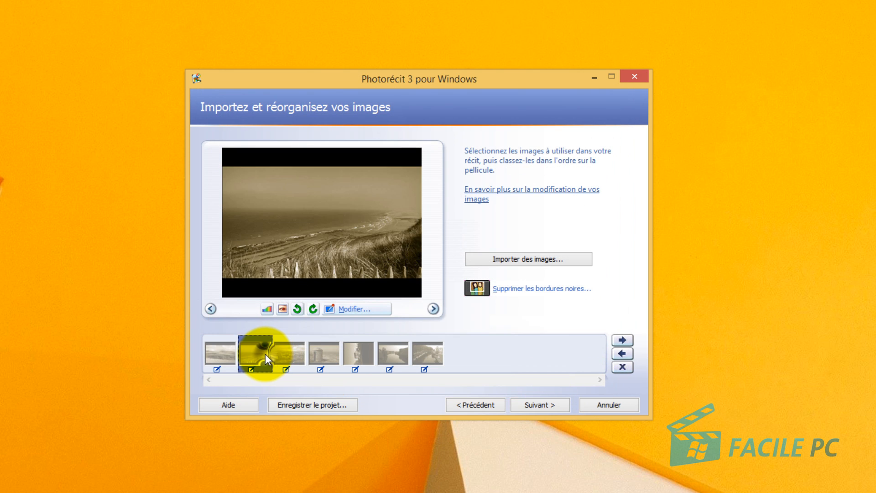
pyautogui.click(290, 351)
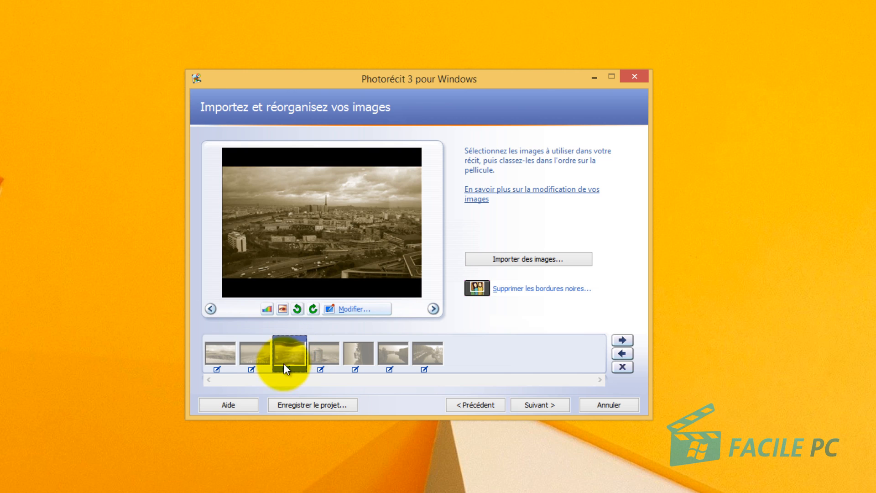
# Step: Set the effect of the first picture to (aucun) for all pictures in the story, save it, and check the second picture
pyautogui.click(219, 360)
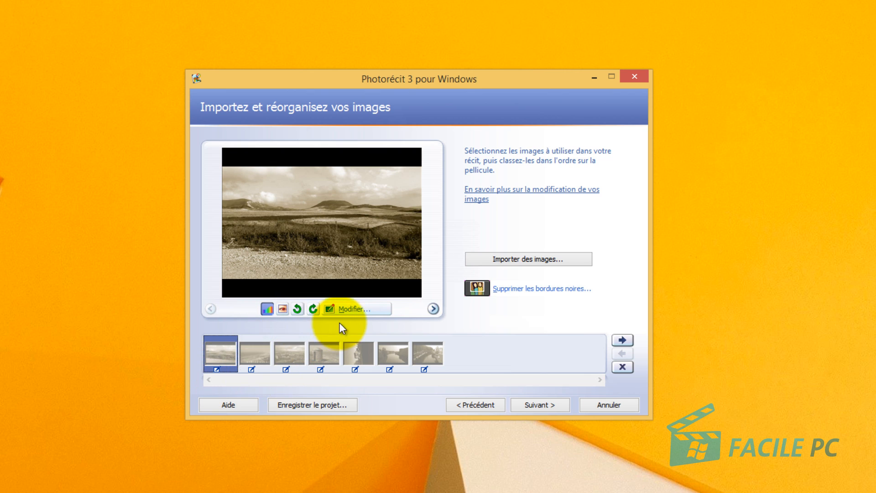
pyautogui.click(346, 309)
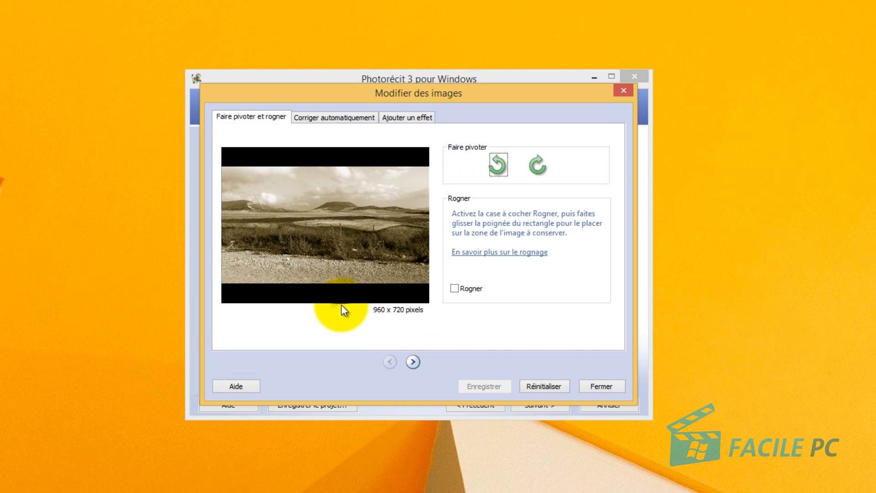
pyautogui.click(407, 119)
pyautogui.click(484, 196)
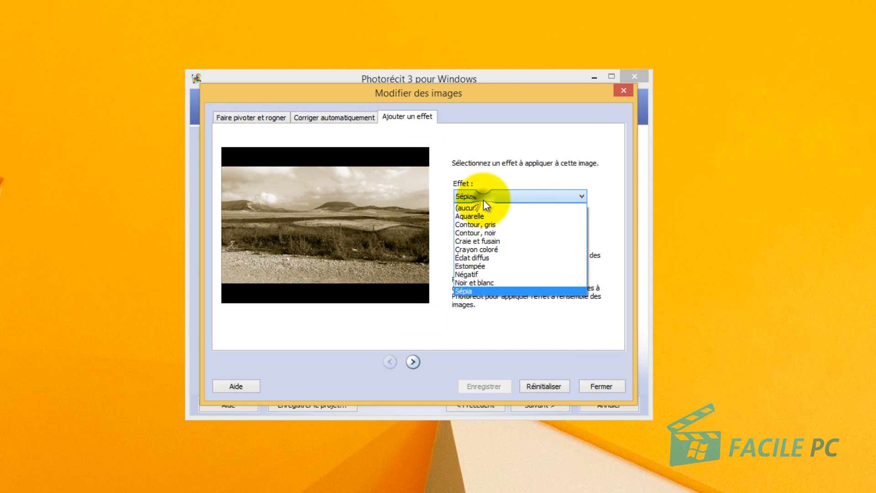
pyautogui.click(485, 208)
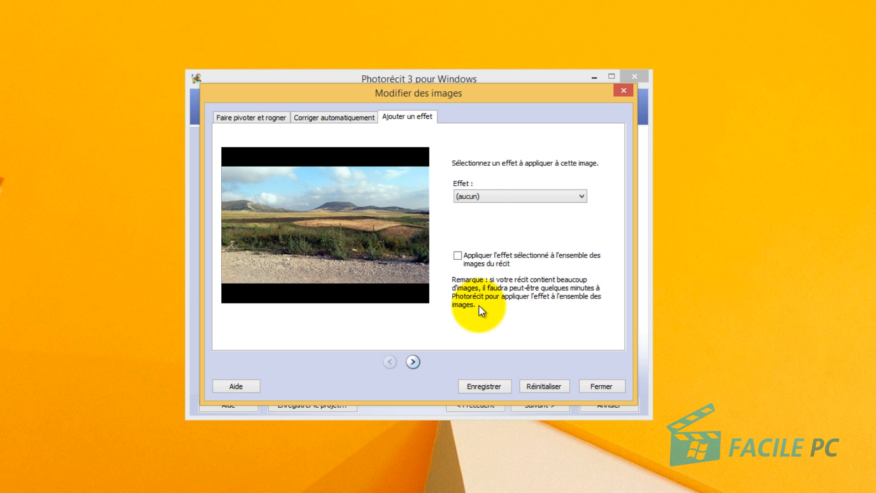
pyautogui.click(458, 256)
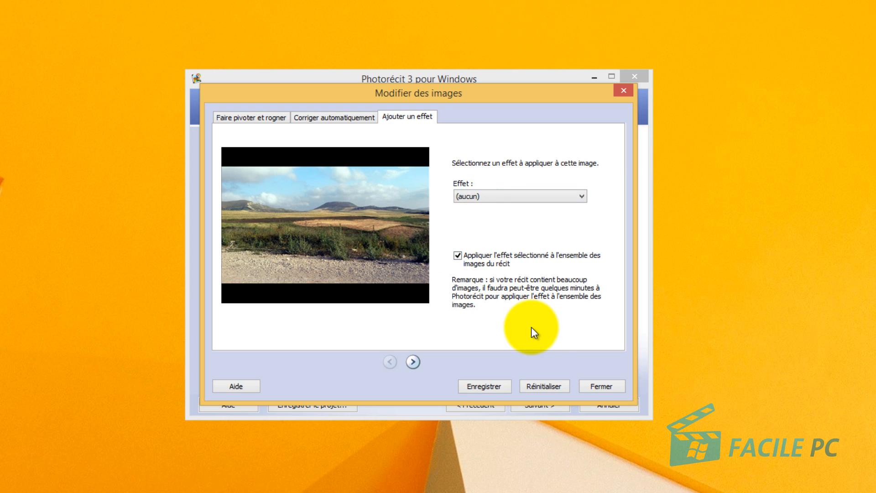
pyautogui.click(488, 388)
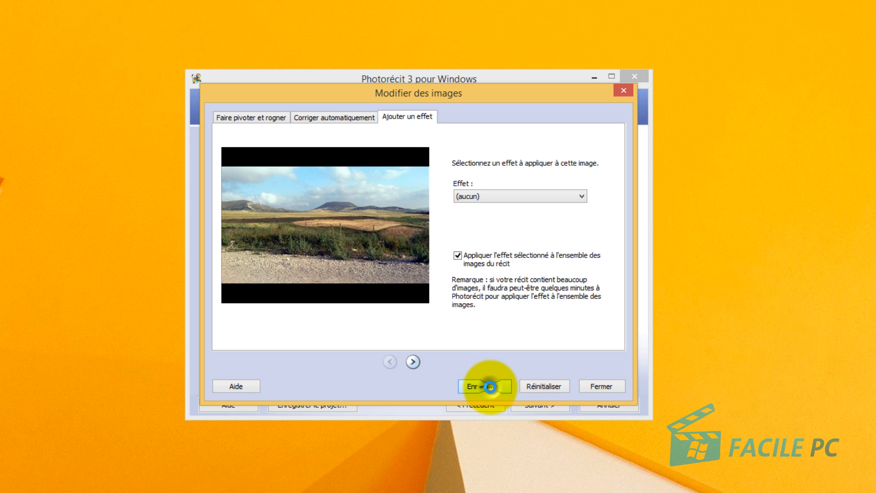
pyautogui.click(609, 392)
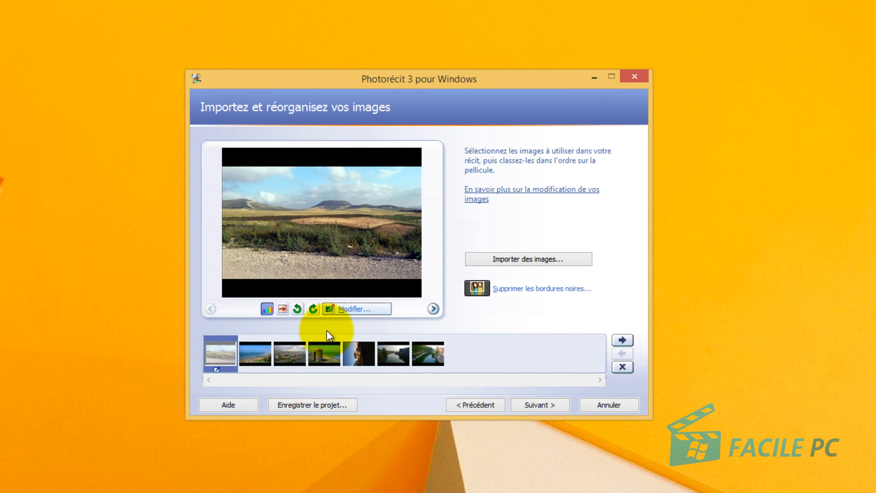
pyautogui.click(255, 353)
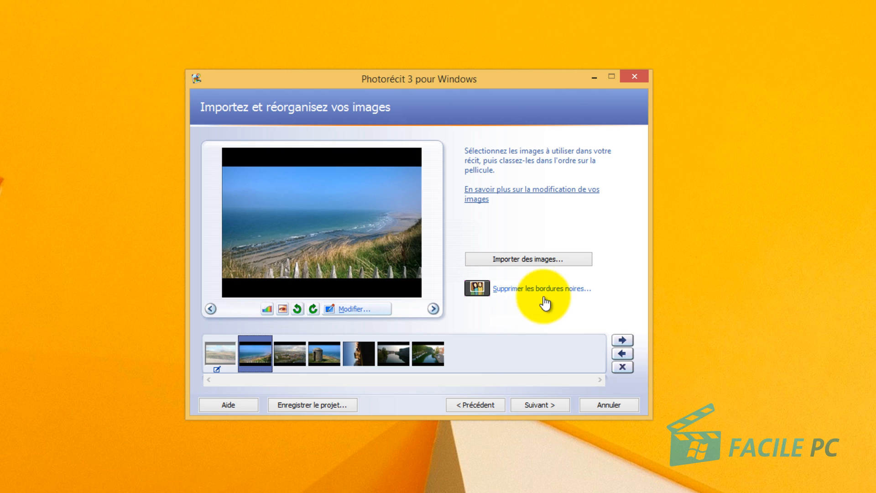
# Step: Remove the black borders from all pictures, enlarging the countryside landscape's crop area to 717 x 538 pixels and accepting the proposed crops for the rest
pyautogui.click(506, 288)
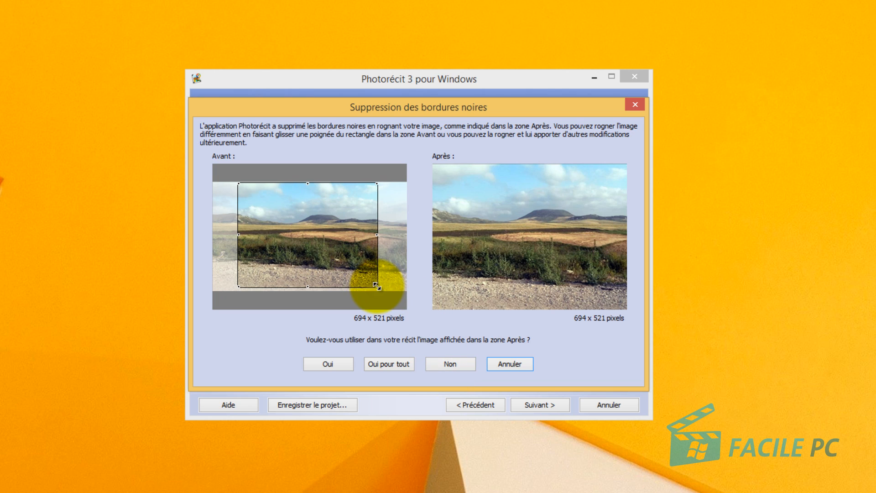
pyautogui.moveTo(377, 286); pyautogui.dragTo(381, 289)
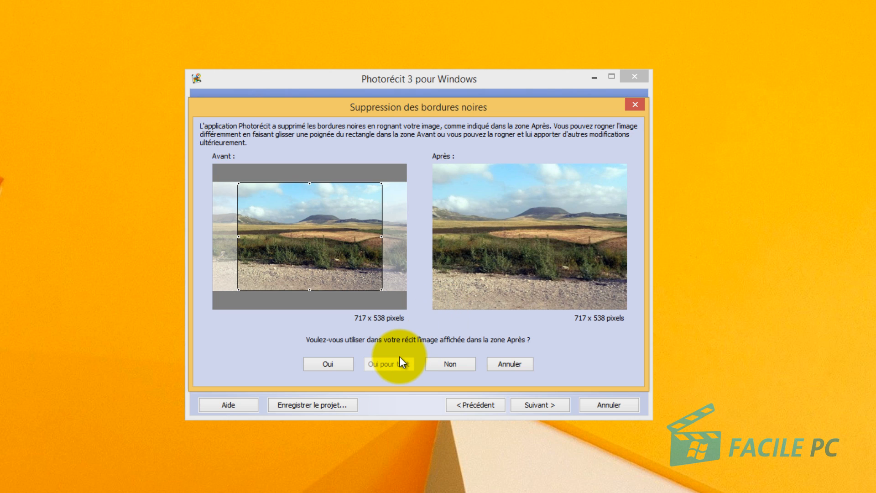
pyautogui.click(334, 366)
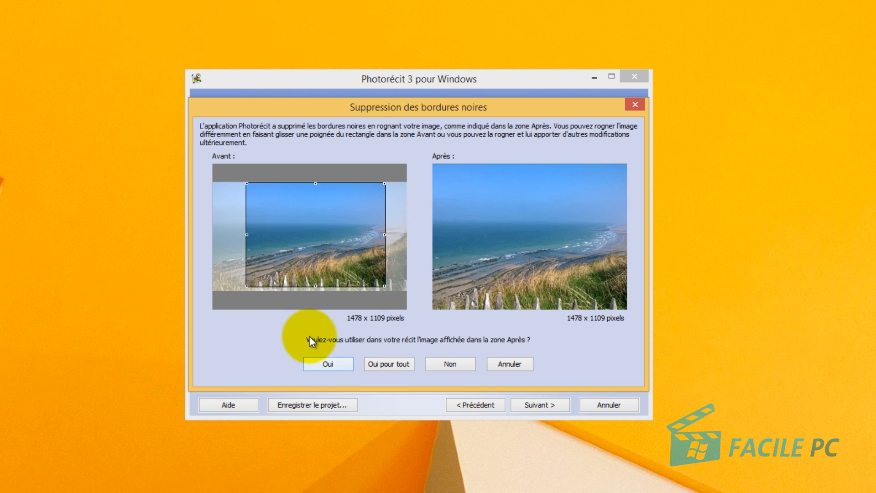
pyautogui.click(386, 362)
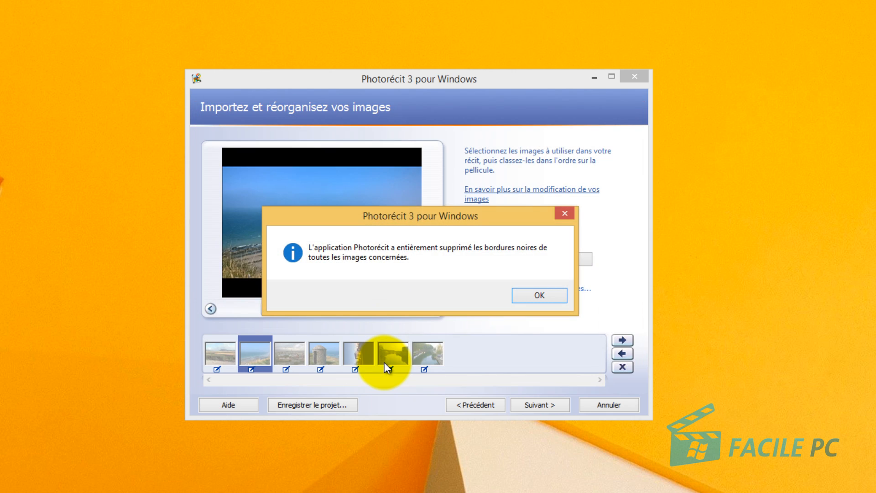
# Step: Acknowledge the border removal and check the cropped result on the third through seventh pictures
pyautogui.click(532, 294)
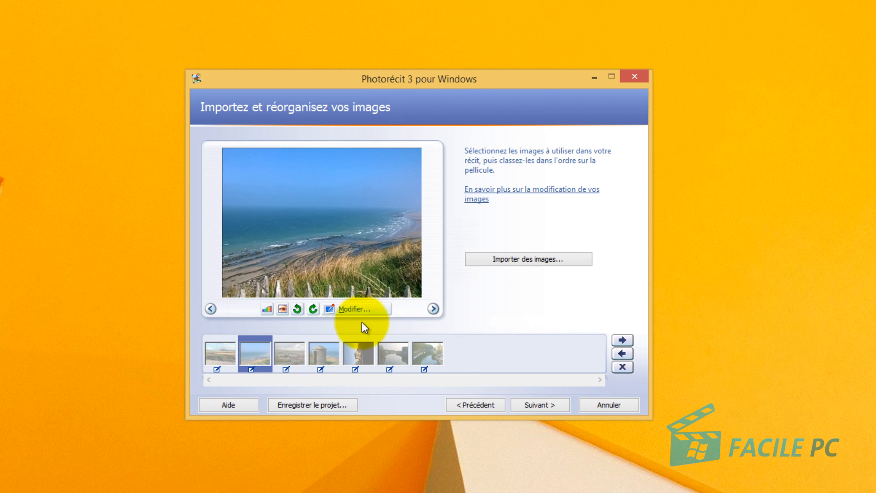
pyautogui.click(291, 357)
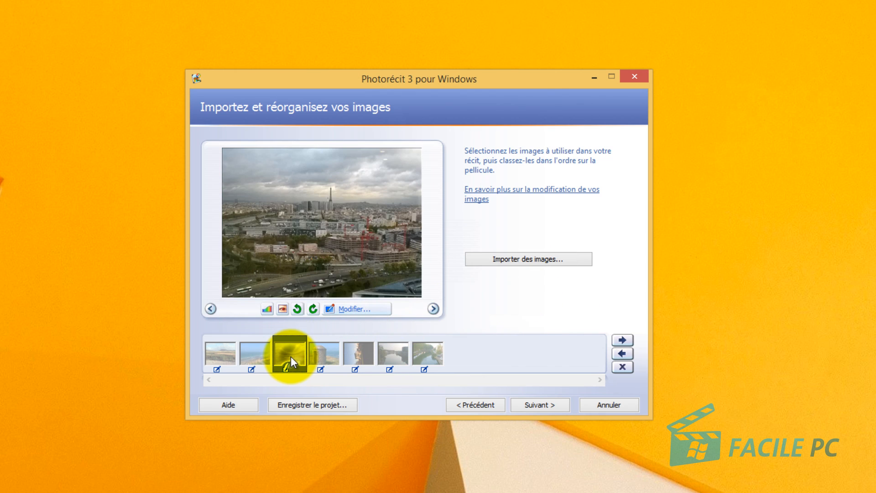
pyautogui.click(324, 358)
pyautogui.click(364, 357)
pyautogui.click(392, 356)
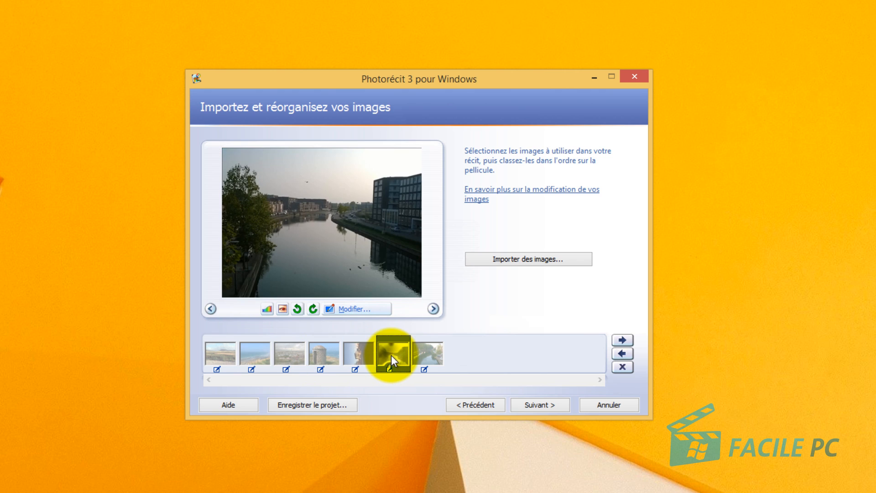
pyautogui.click(429, 358)
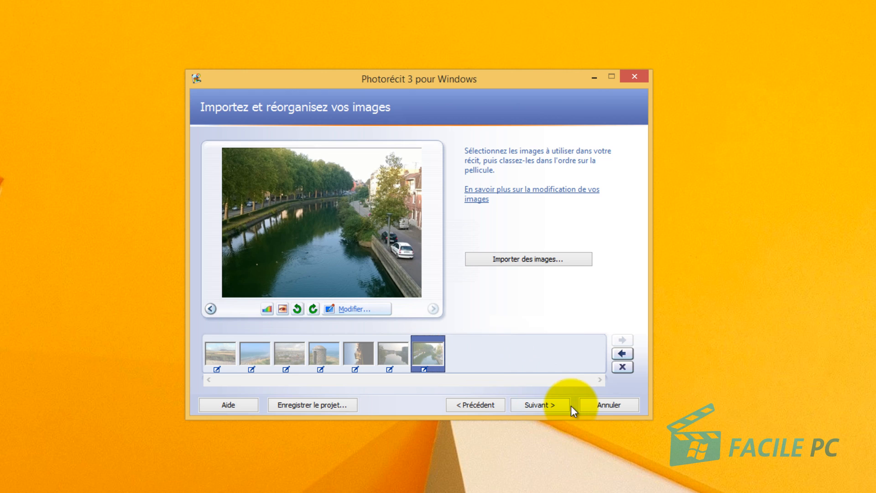
# Step: Proceed to the title stage and add the title "Facile PC" to the first picture
pyautogui.click(535, 402)
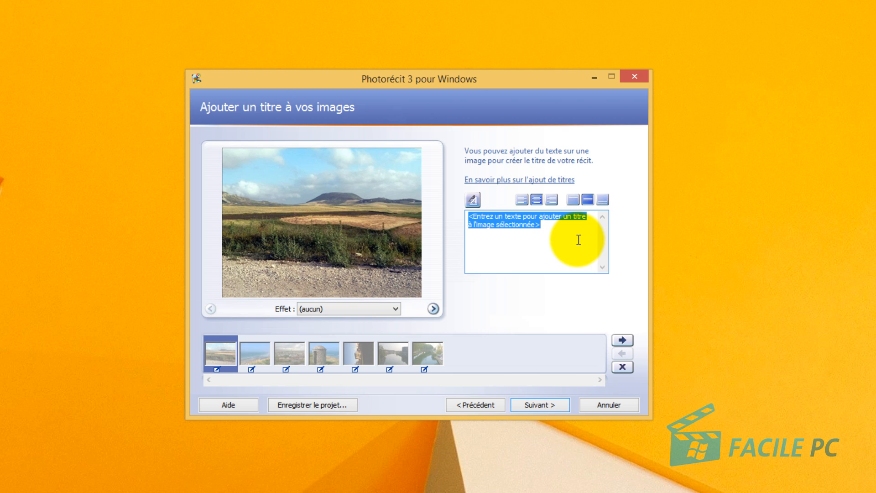
pyautogui.write('Fa')
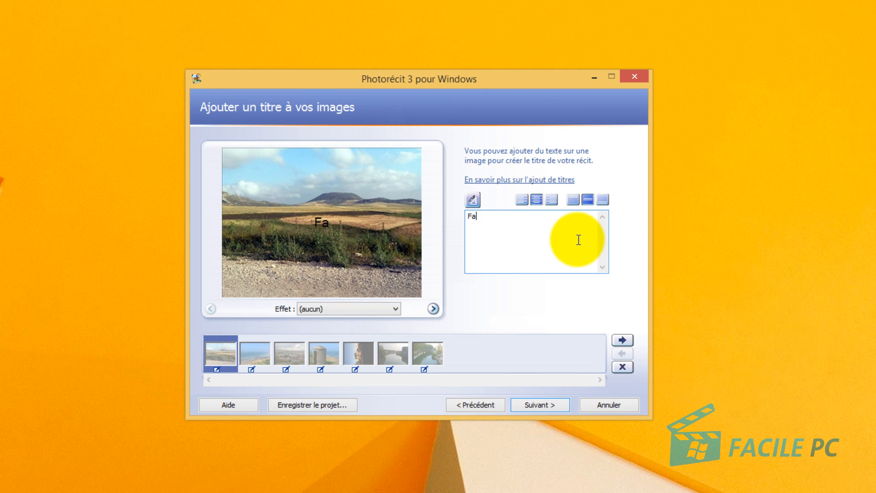
pyautogui.write('cile PC')
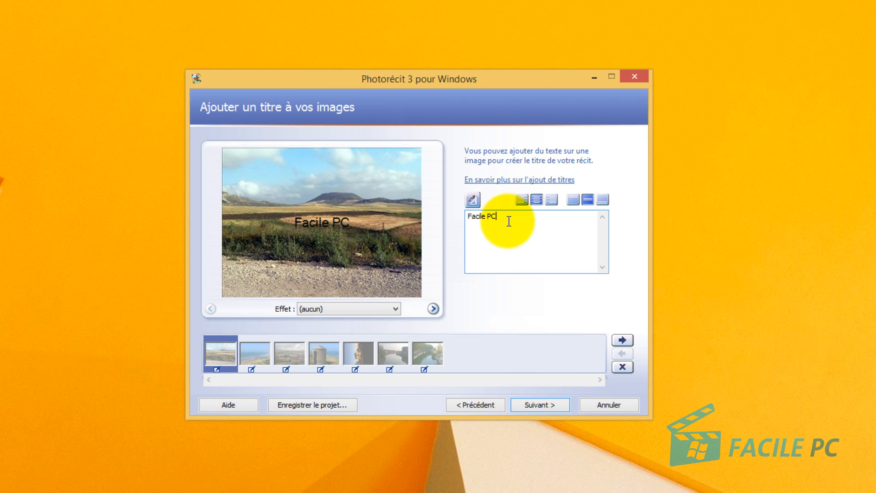
# Step: Try different alignments for the "Facile PC" title and place it in the lower-right corner of the picture
pyautogui.moveTo(467, 216); pyautogui.dragTo(512, 215)
pyautogui.click(522, 200)
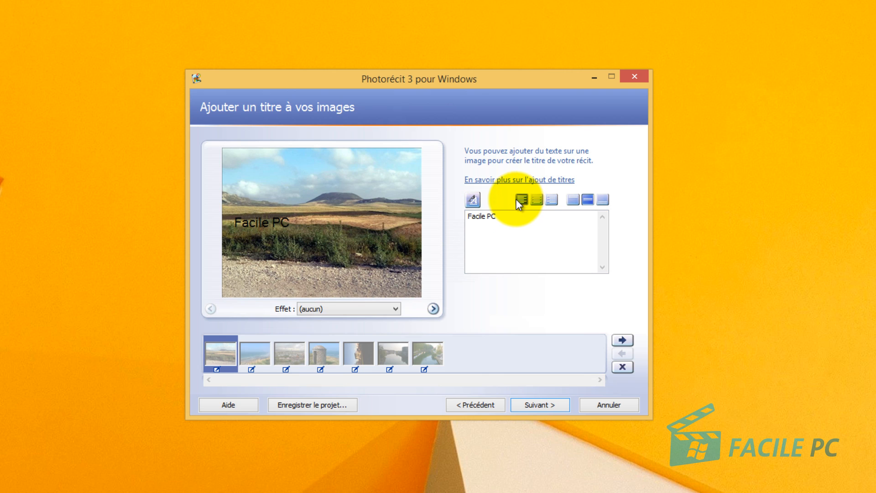
pyautogui.click(553, 201)
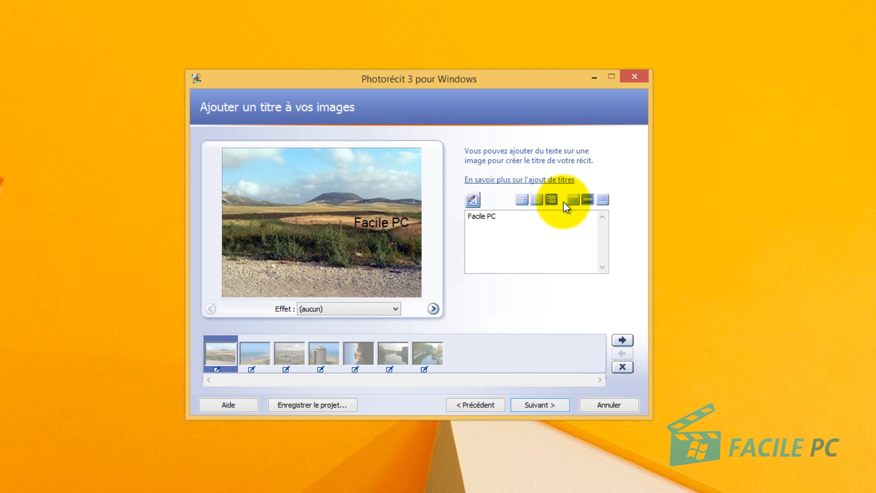
pyautogui.click(571, 201)
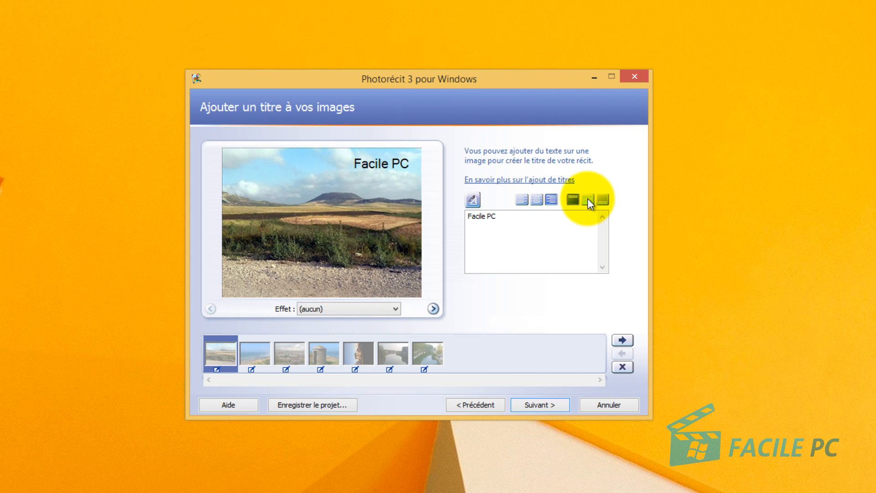
pyautogui.click(588, 201)
pyautogui.click(602, 201)
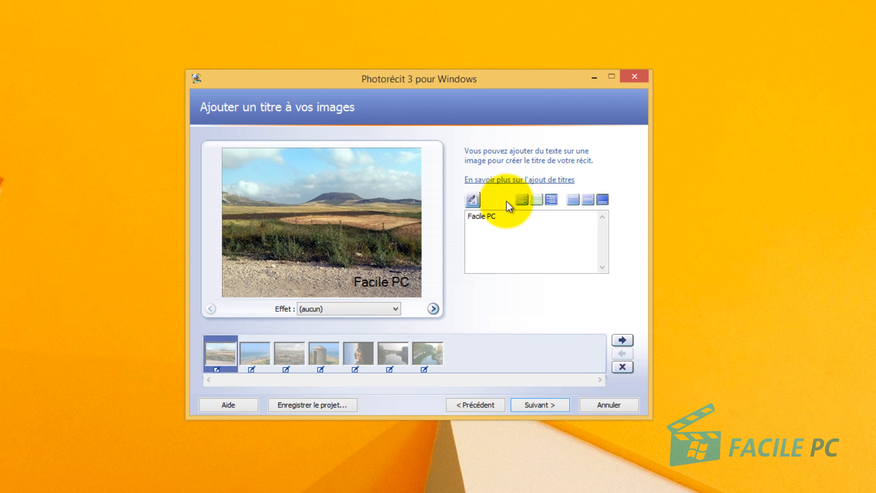
# Step: Format the title in Minion Pro, style Moyen, size 22, with the colour Rouge foncé
pyautogui.click(472, 200)
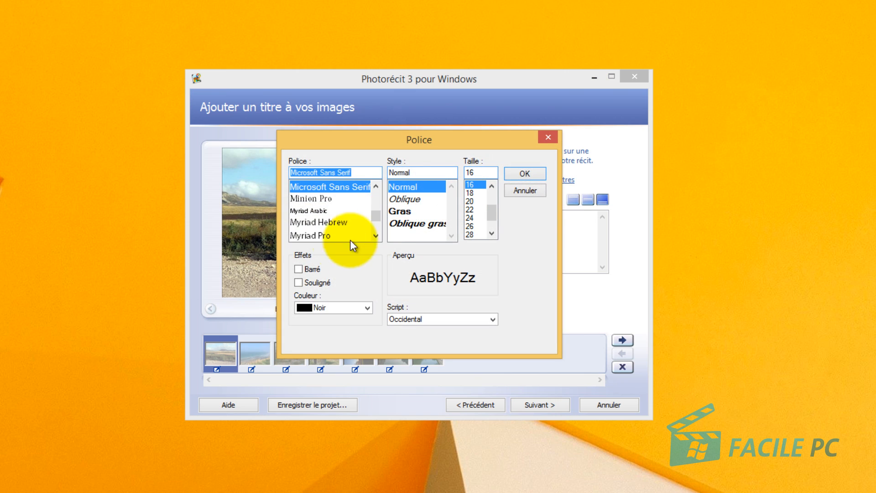
pyautogui.click(305, 224)
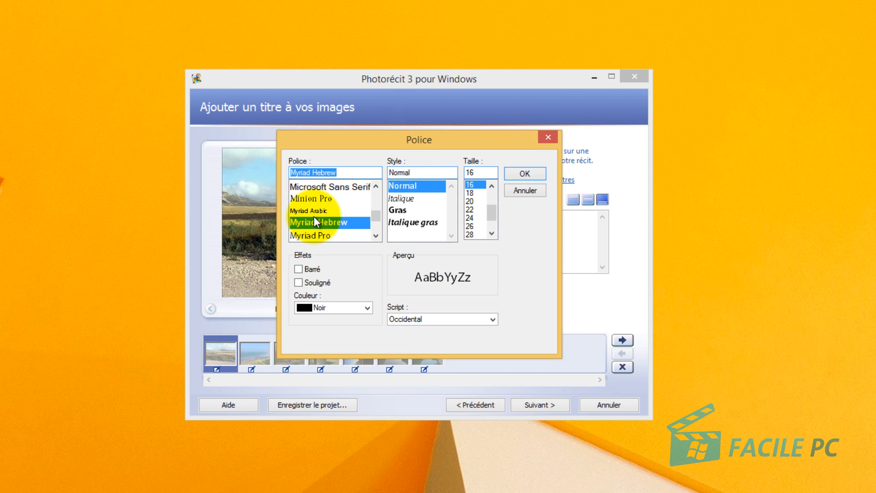
pyautogui.click(311, 199)
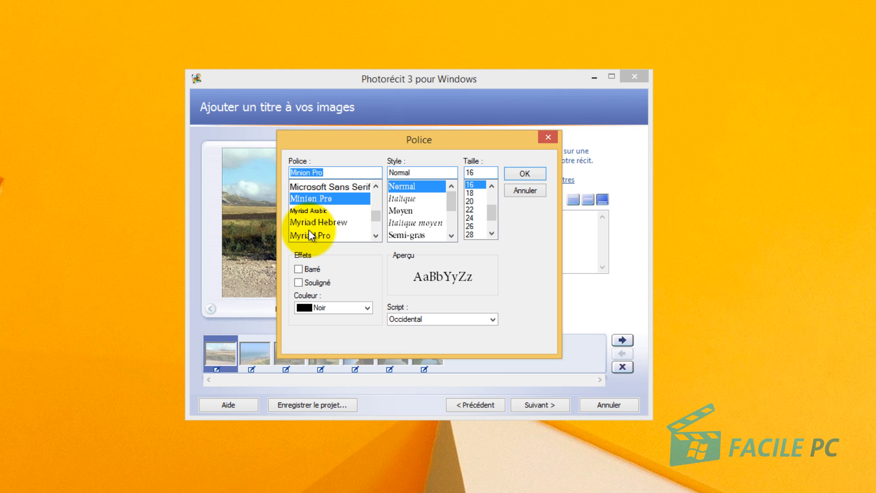
pyautogui.click(401, 211)
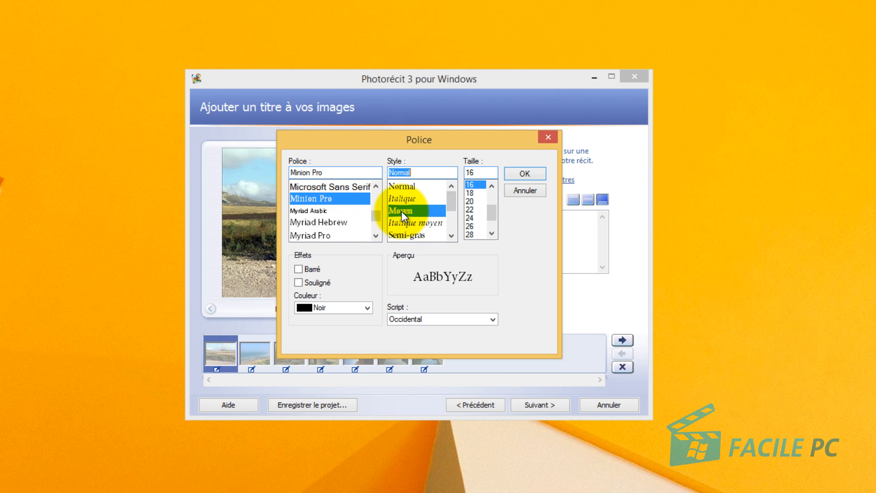
pyautogui.click(471, 210)
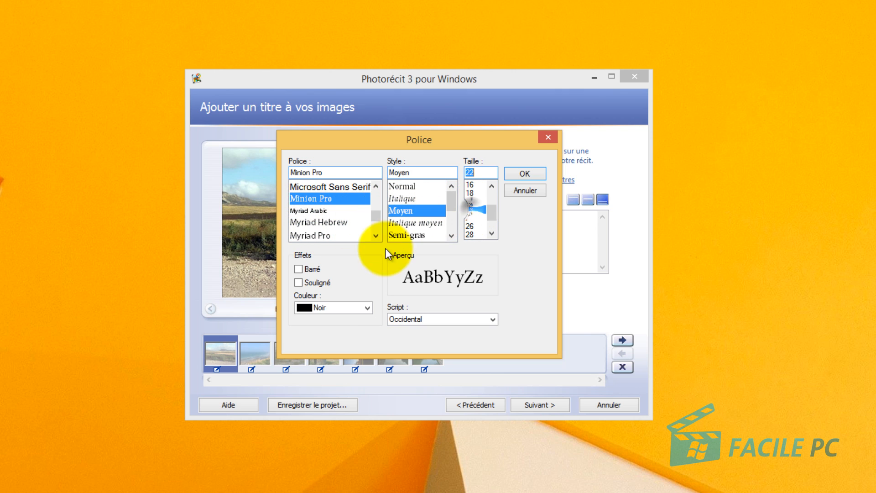
pyautogui.click(335, 312)
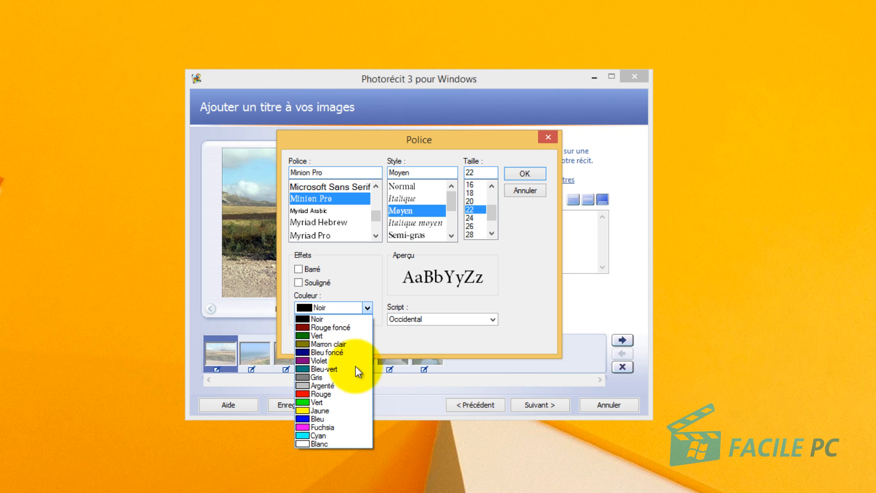
pyautogui.click(335, 329)
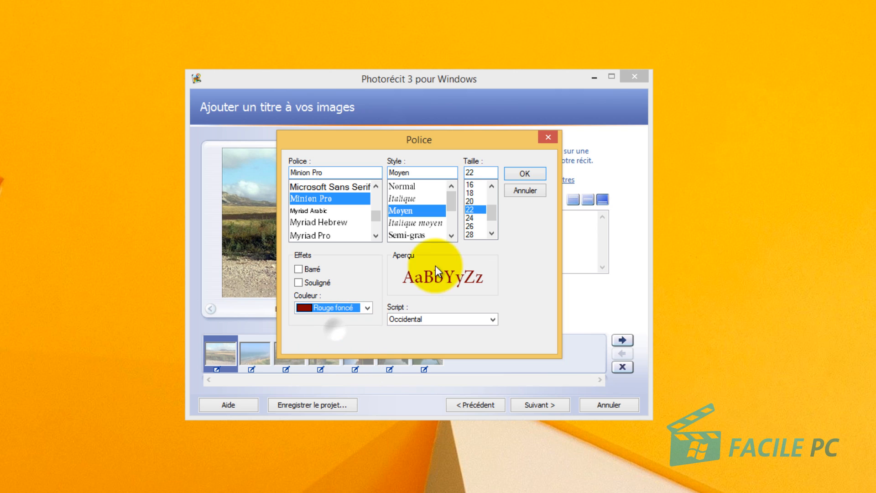
pyautogui.click(525, 174)
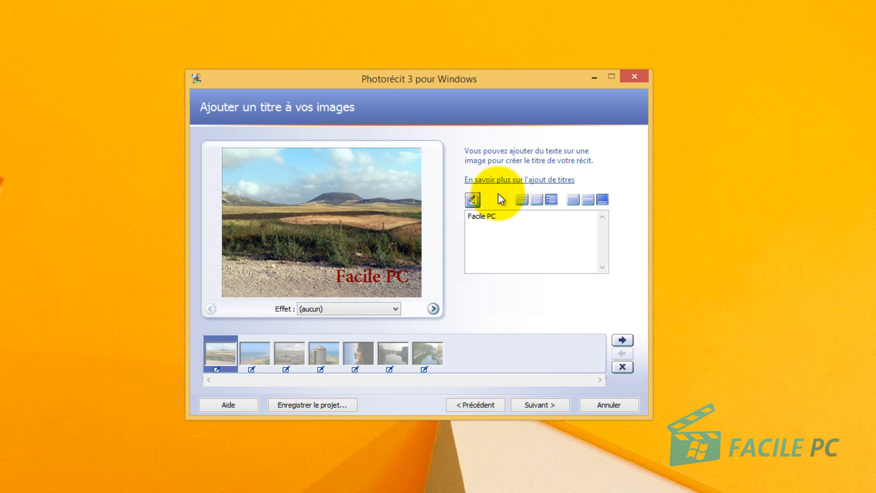
# Step: Look at the second picture, return to the first one and give it the Crayon coloré effect
pyautogui.click(261, 357)
pyautogui.click(219, 356)
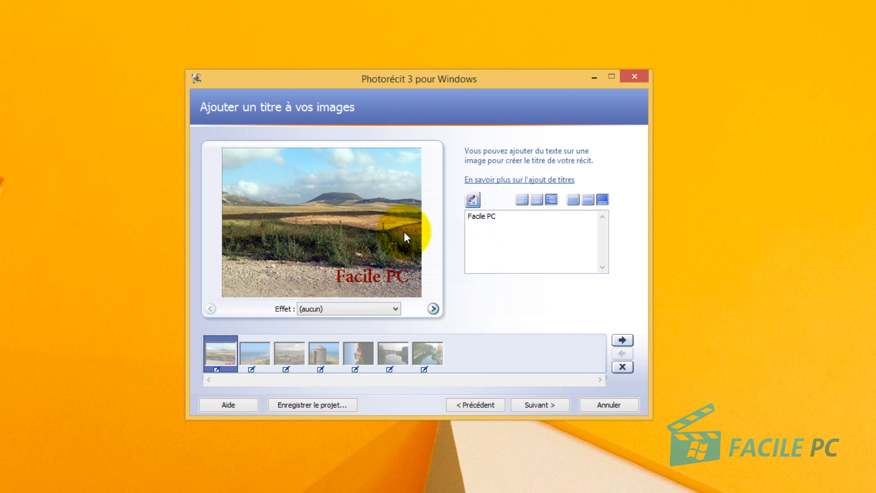
pyautogui.click(333, 310)
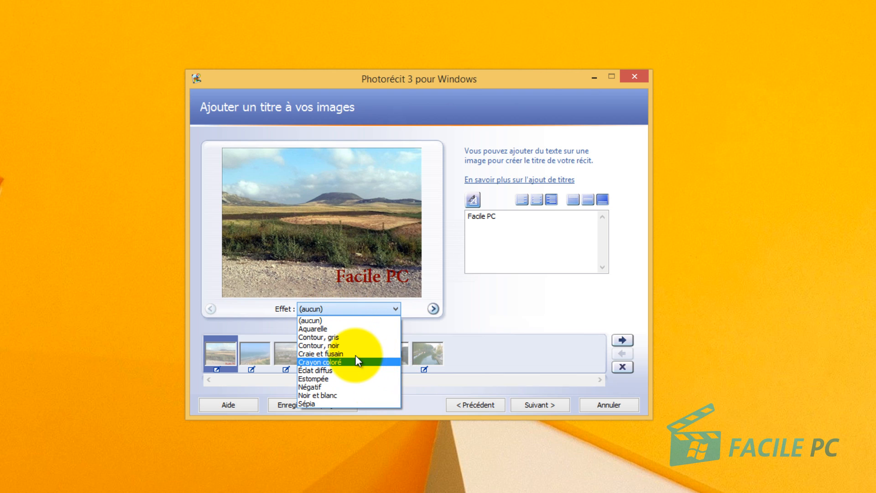
pyautogui.click(340, 361)
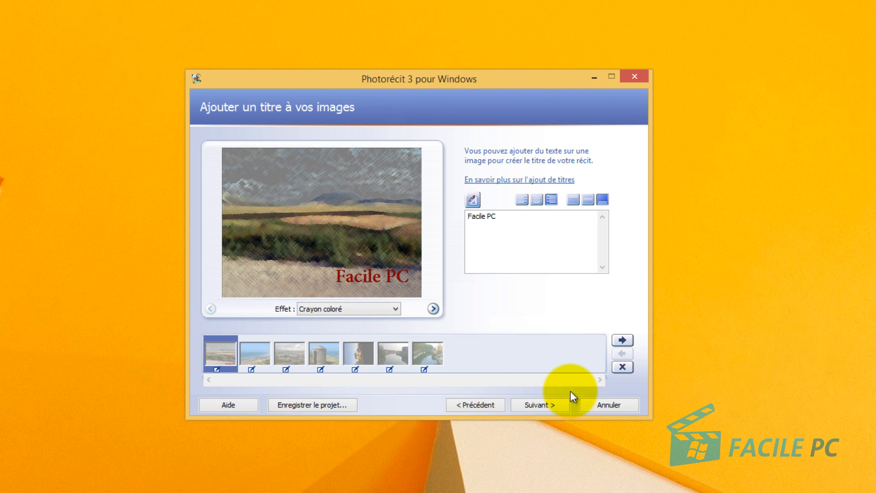
# Step: Proceed to the narration and animation stage and set the first picture's display duration to 10 seconds
pyautogui.click(546, 404)
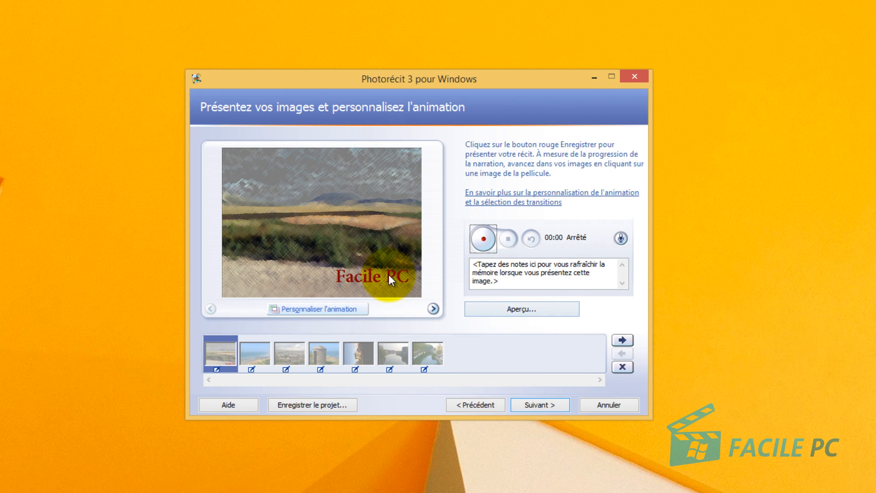
pyautogui.click(320, 310)
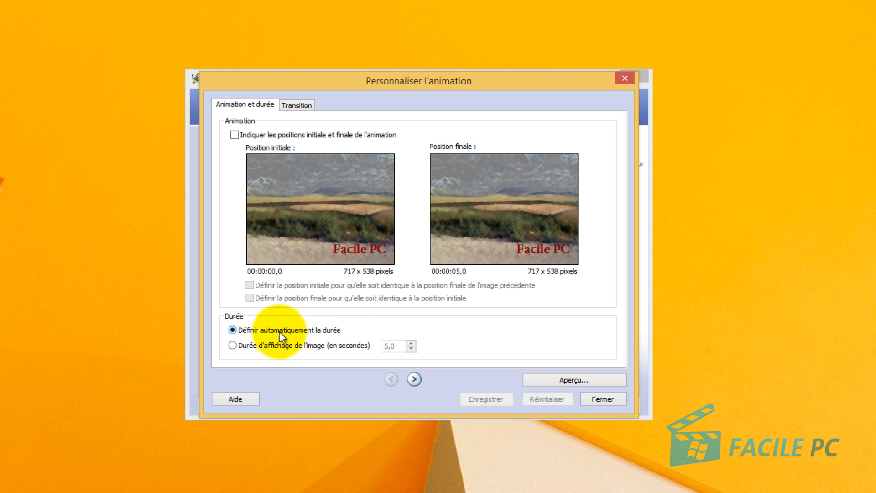
pyautogui.click(234, 347)
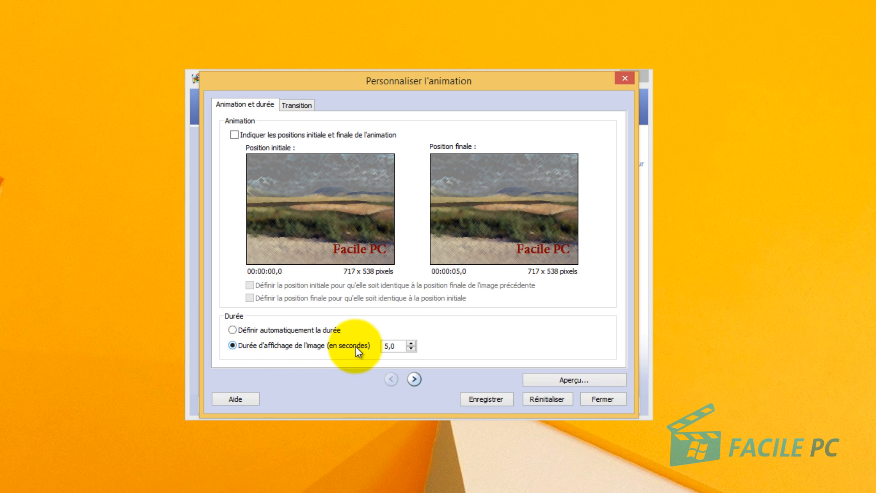
pyautogui.click(410, 343)
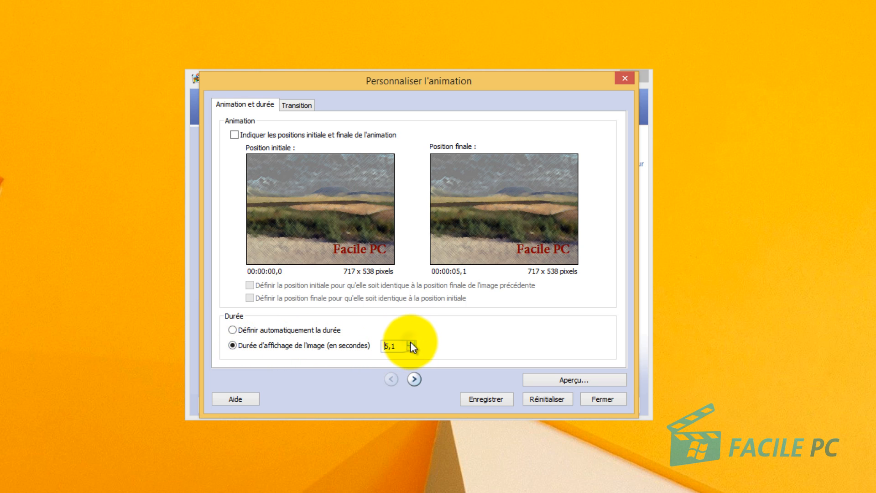
pyautogui.moveTo(391, 347); pyautogui.dragTo(333, 348)
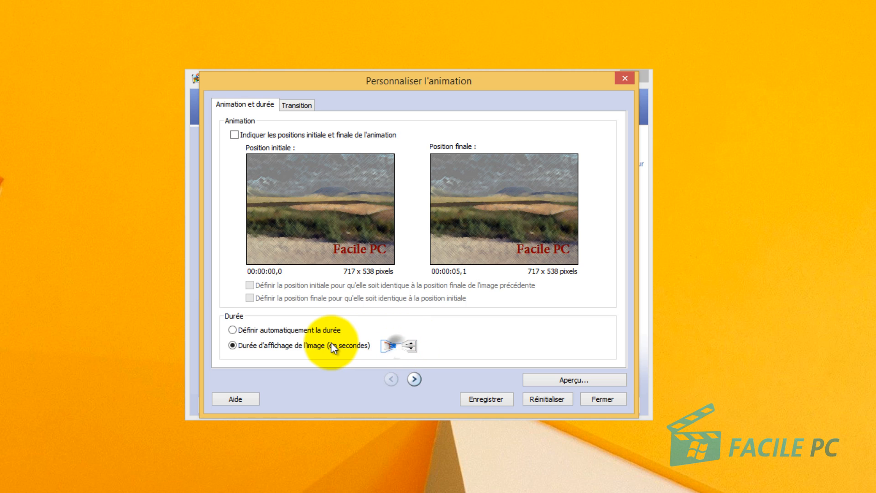
pyautogui.write('10')
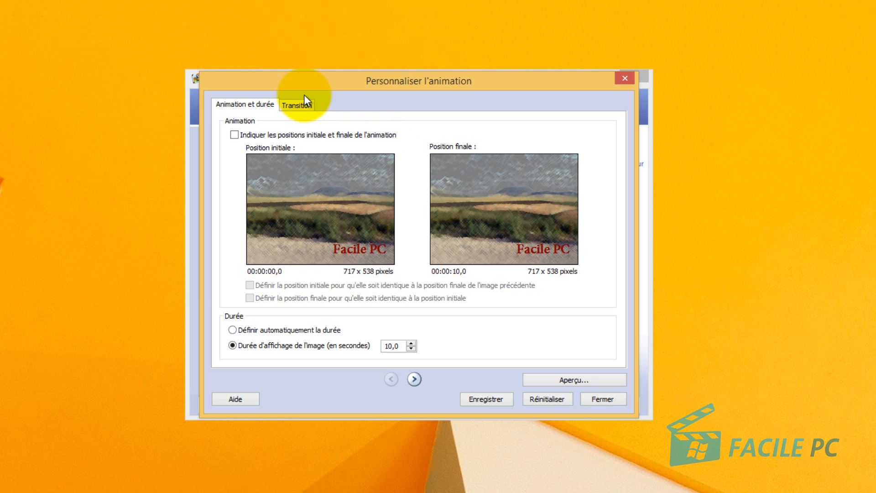
# Step: Browse the available transitions and choose "Losange, vers l'extérieur" for the first picture
pyautogui.click(297, 106)
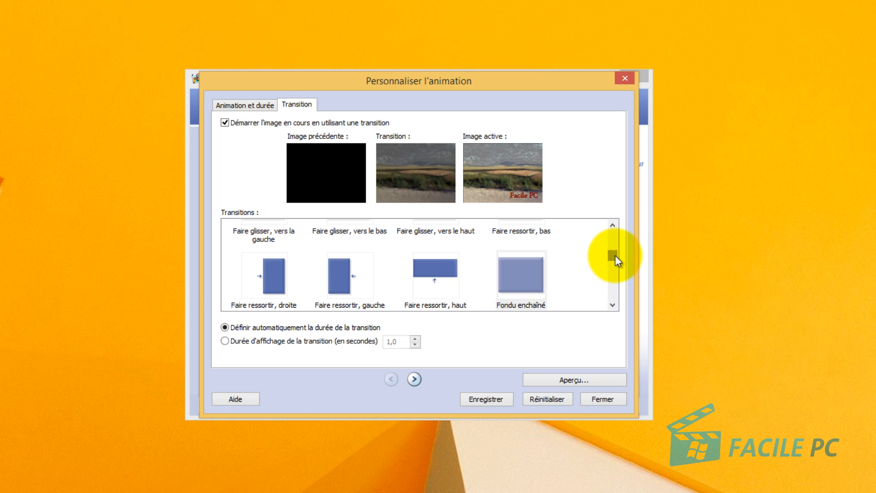
pyautogui.moveTo(615, 255); pyautogui.dragTo(616, 258)
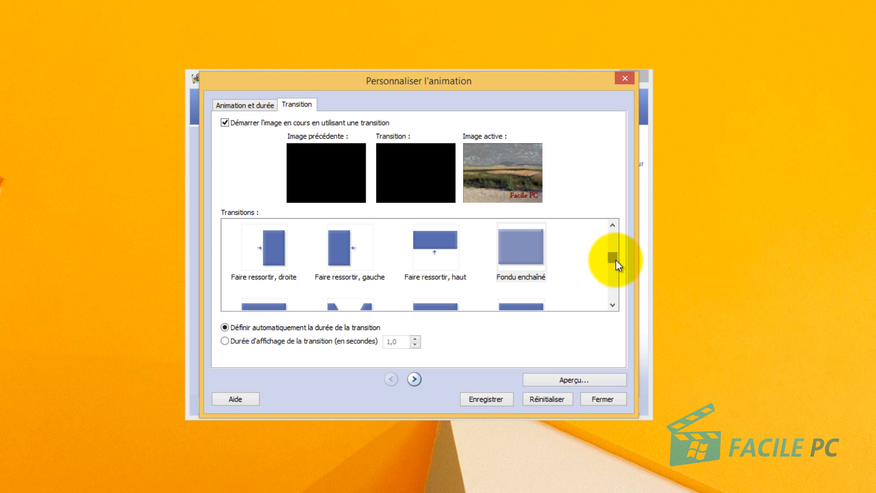
pyautogui.moveTo(615, 259); pyautogui.dragTo(615, 278)
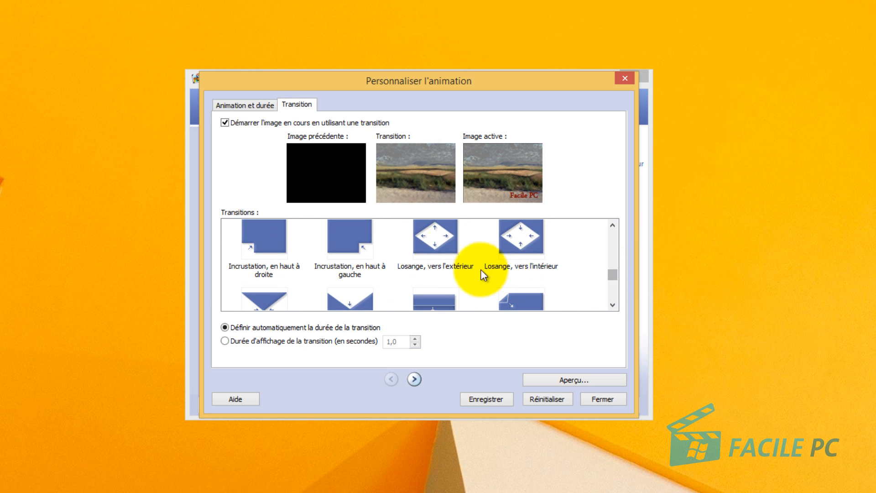
pyautogui.click(433, 236)
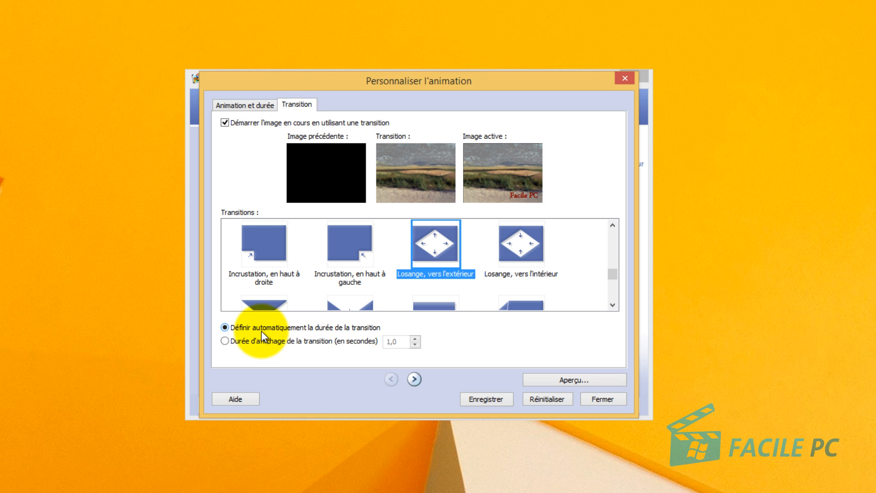
# Step: Switch the transition to a manually defined duration and set it to 2.0 seconds
pyautogui.click(254, 340)
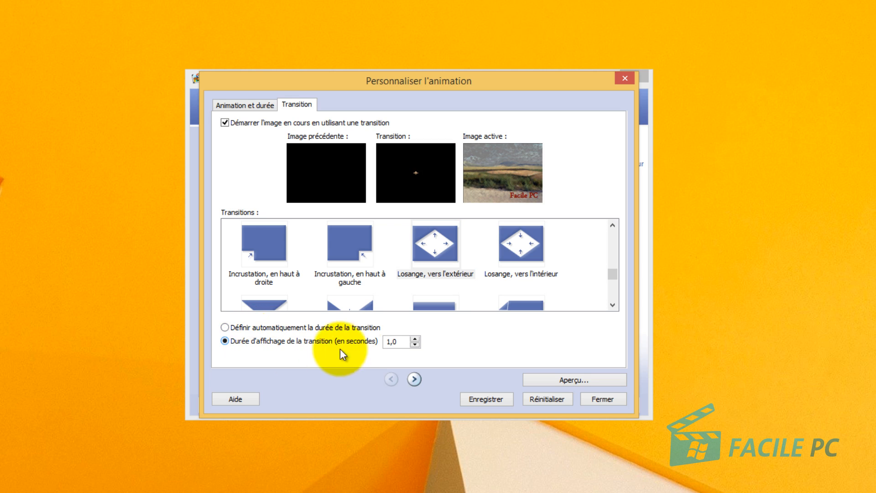
pyautogui.click(415, 338)
pyautogui.click(415, 339)
pyautogui.click(415, 339)
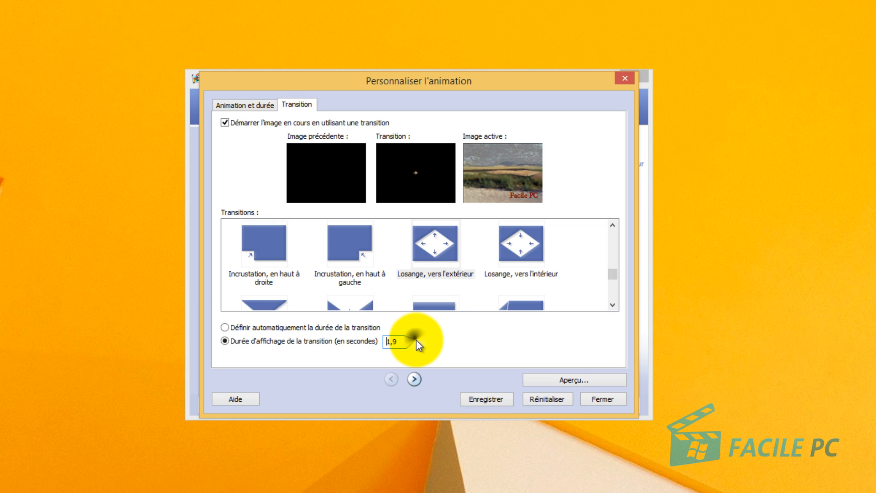
pyautogui.click(415, 339)
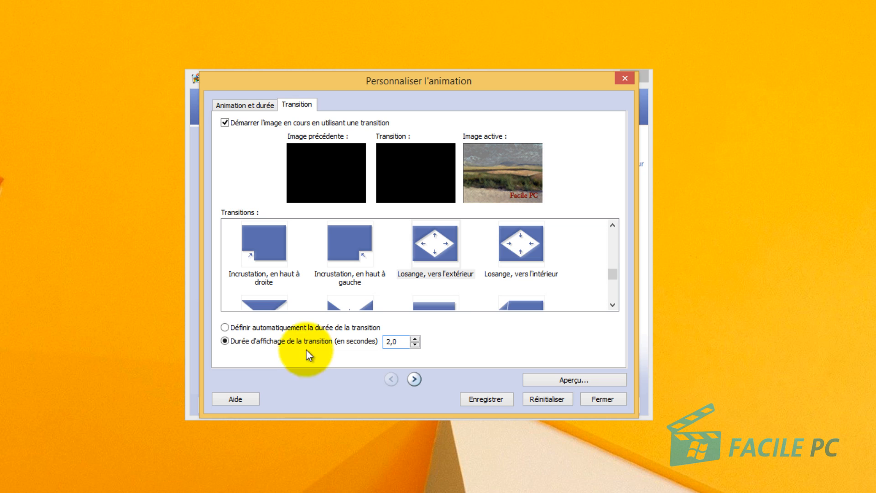
# Step: Switch the first picture's transition back to an automatic duration and save its animation settings after previewing the story
pyautogui.click(226, 329)
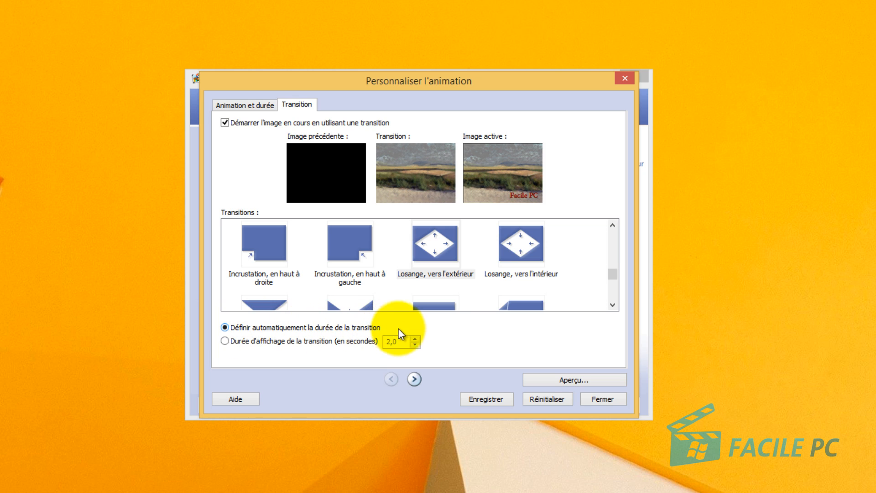
pyautogui.click(529, 399)
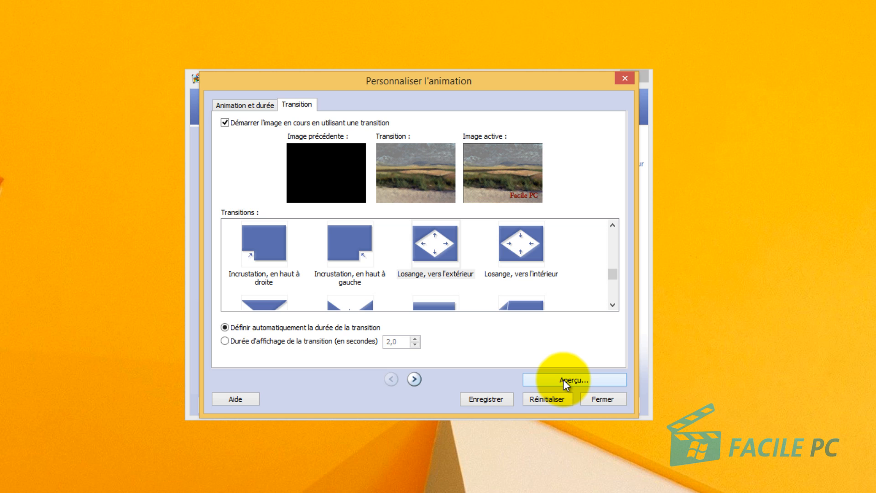
pyautogui.click(563, 380)
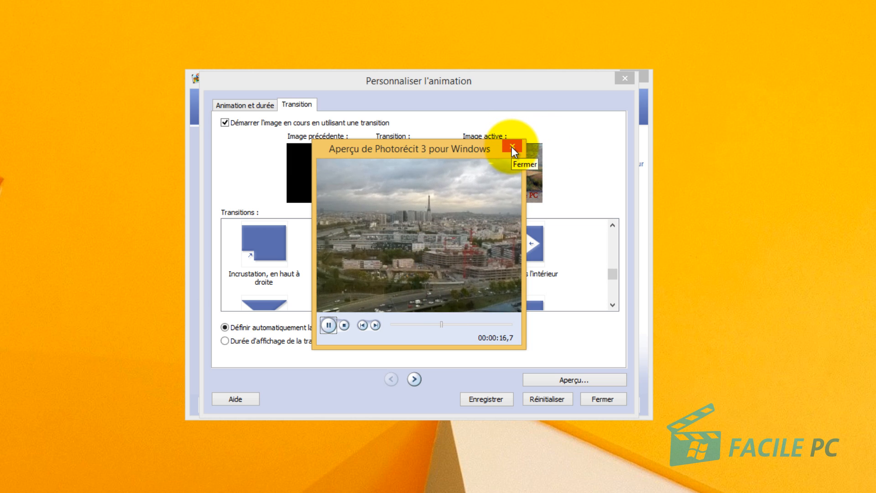
pyautogui.click(512, 147)
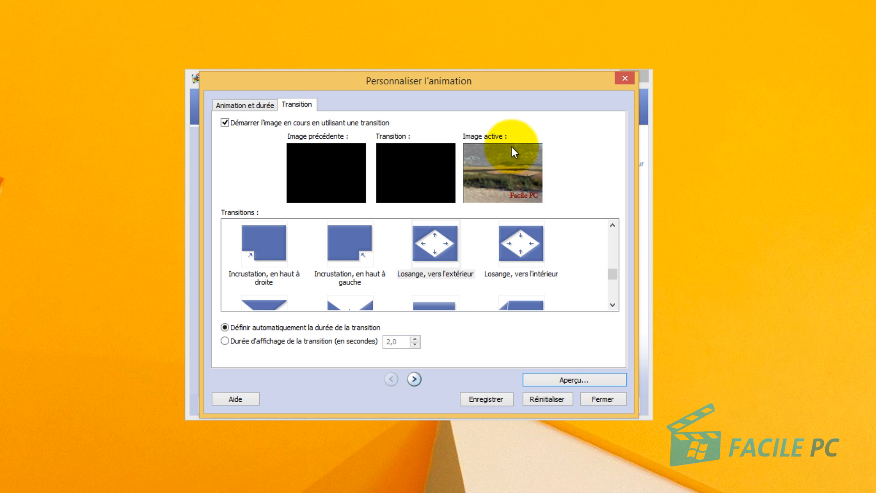
pyautogui.click(491, 399)
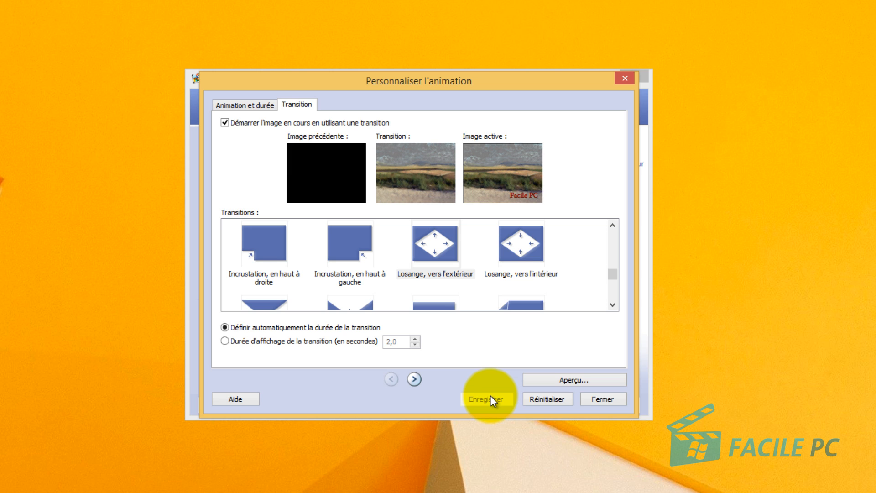
pyautogui.click(603, 397)
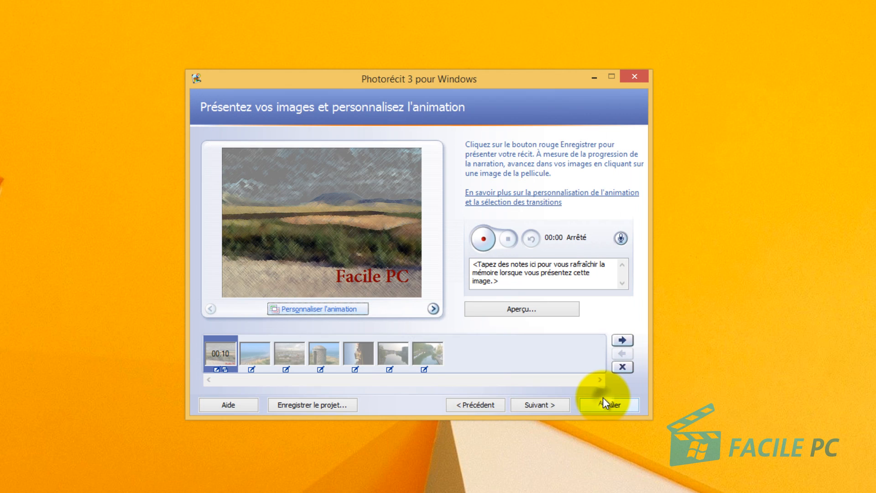
# Step: Open the animation settings of the second picture and set its display duration to 10 seconds
pyautogui.click(256, 359)
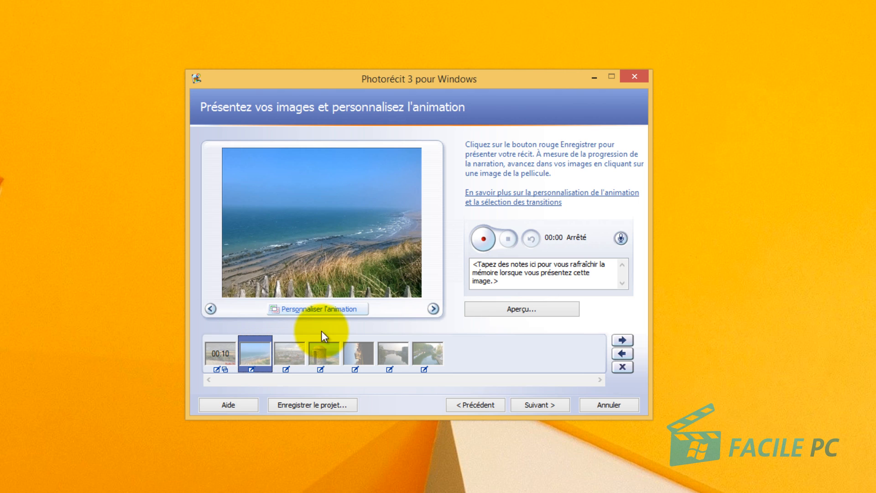
pyautogui.click(340, 310)
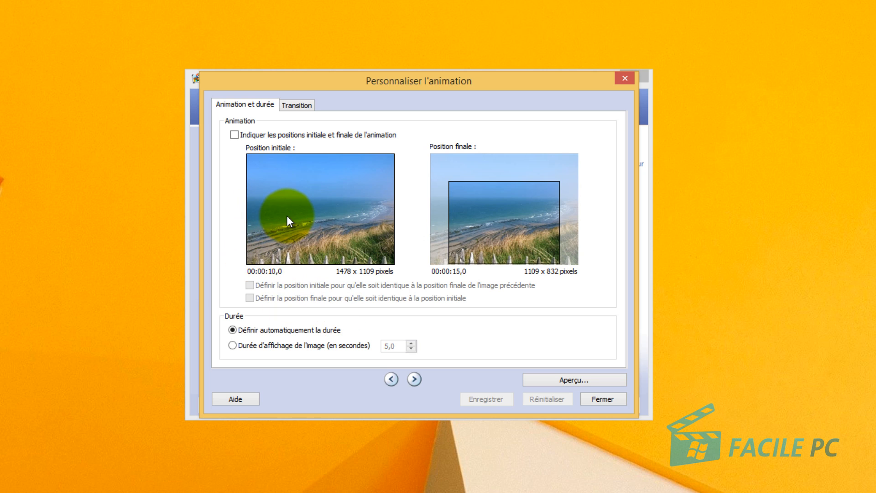
pyautogui.click(254, 346)
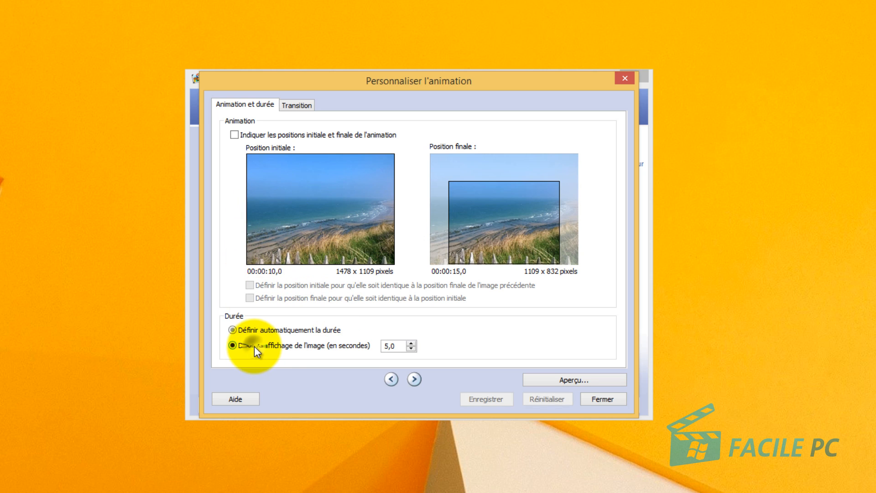
pyautogui.moveTo(395, 346); pyautogui.dragTo(351, 347)
pyautogui.write('10')
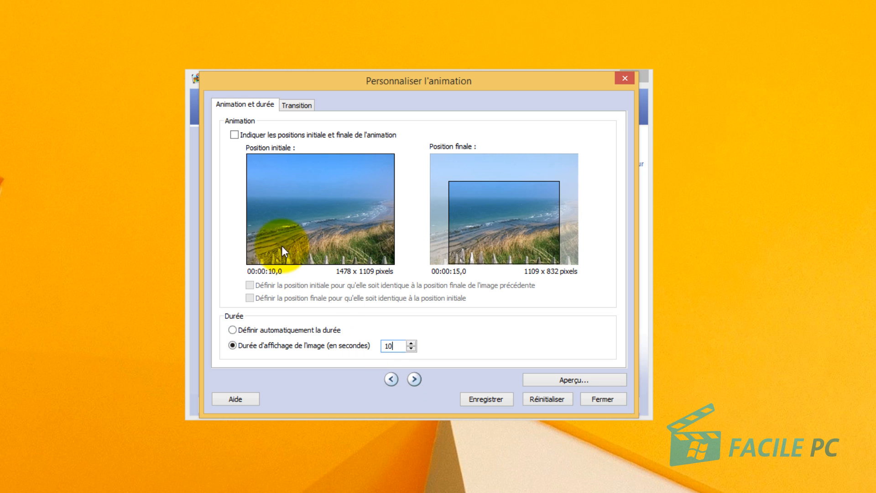
# Step: Choose "Page ourlée, gauche" as the transition for the second picture
pyautogui.click(296, 104)
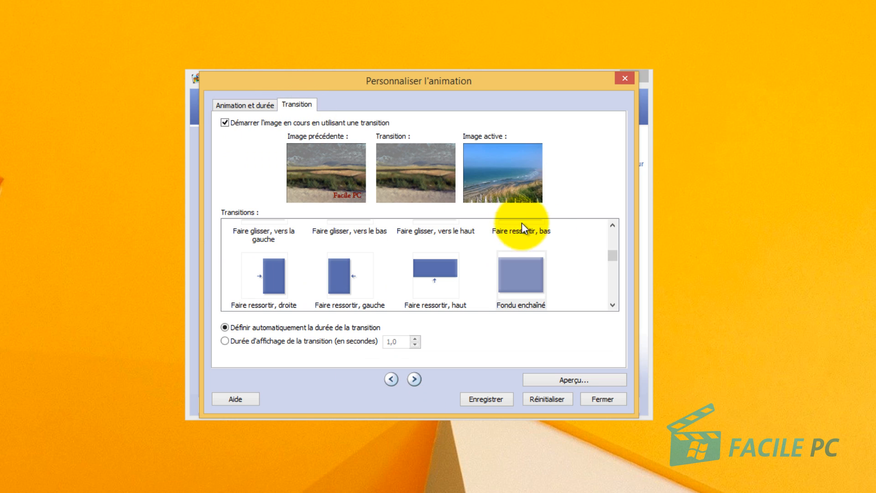
pyautogui.moveTo(612, 256); pyautogui.dragTo(618, 283)
pyautogui.click(431, 271)
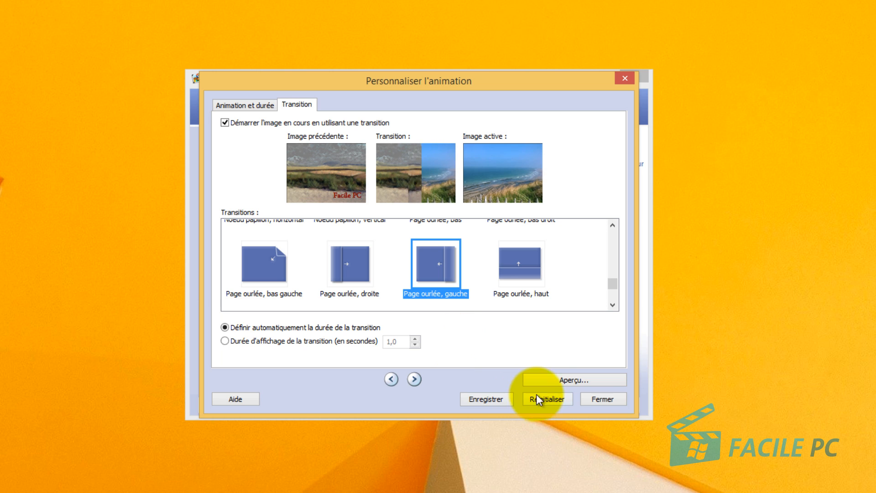
# Step: Preview the second picture's transition, pausing and resuming playback, and save its animation settings
pyautogui.click(546, 378)
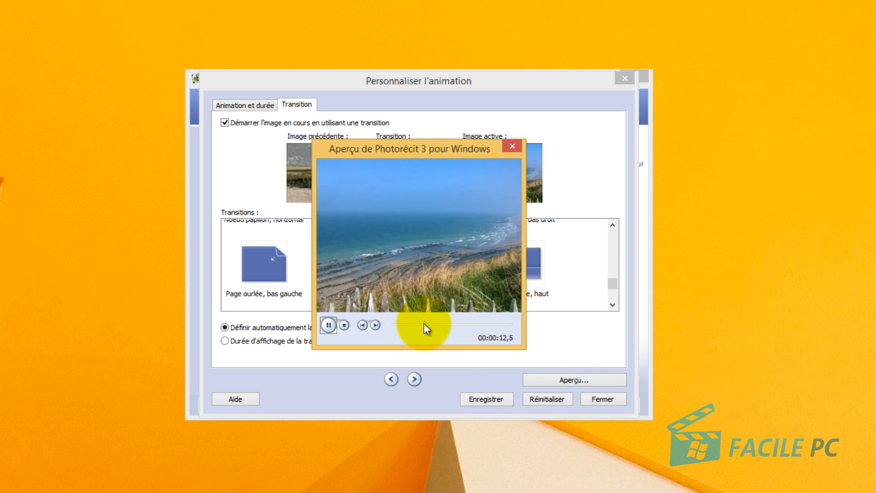
pyautogui.click(328, 325)
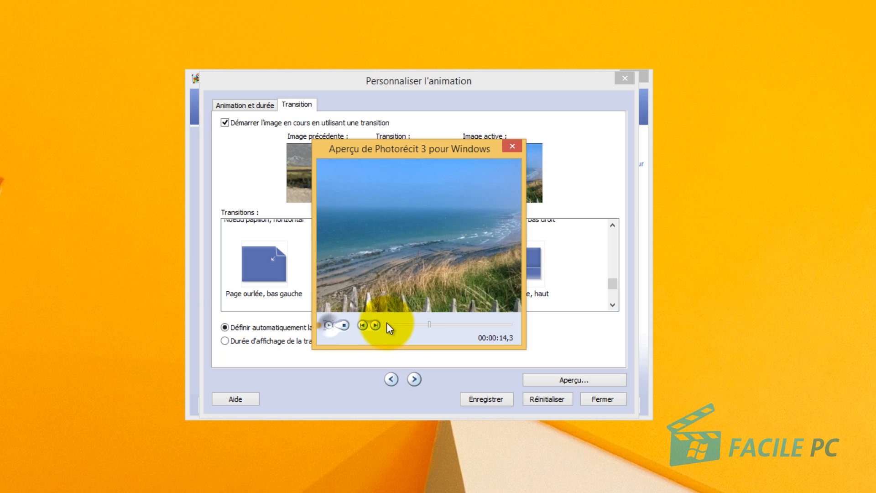
pyautogui.click(329, 325)
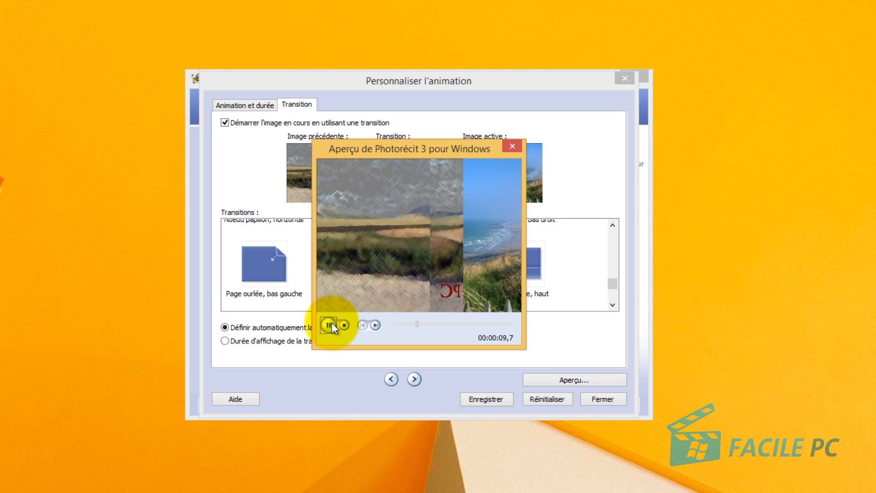
pyautogui.click(511, 150)
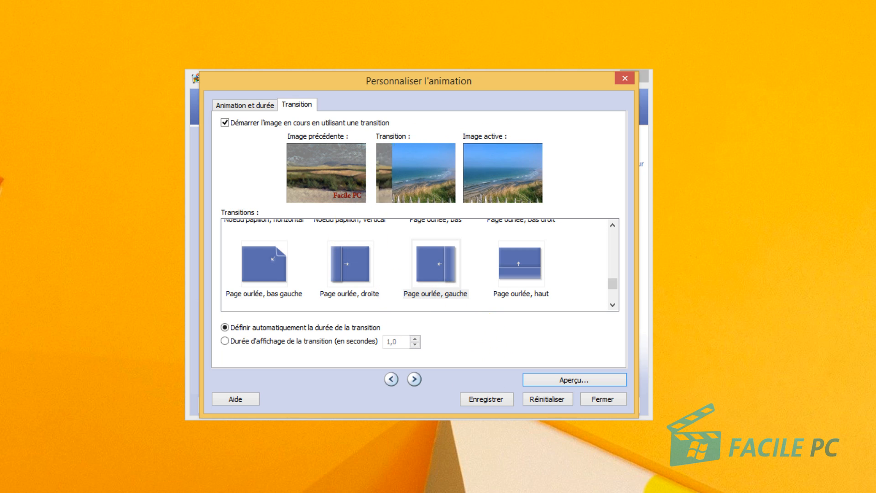
pyautogui.click(499, 398)
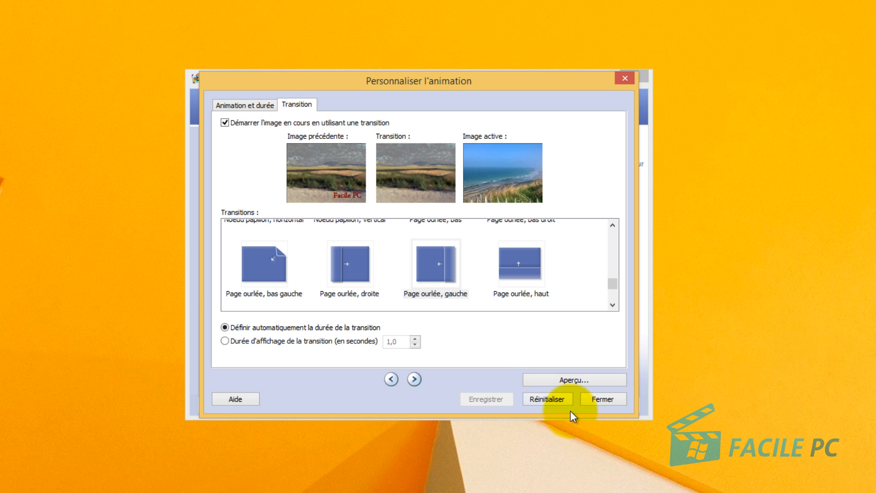
pyautogui.click(603, 400)
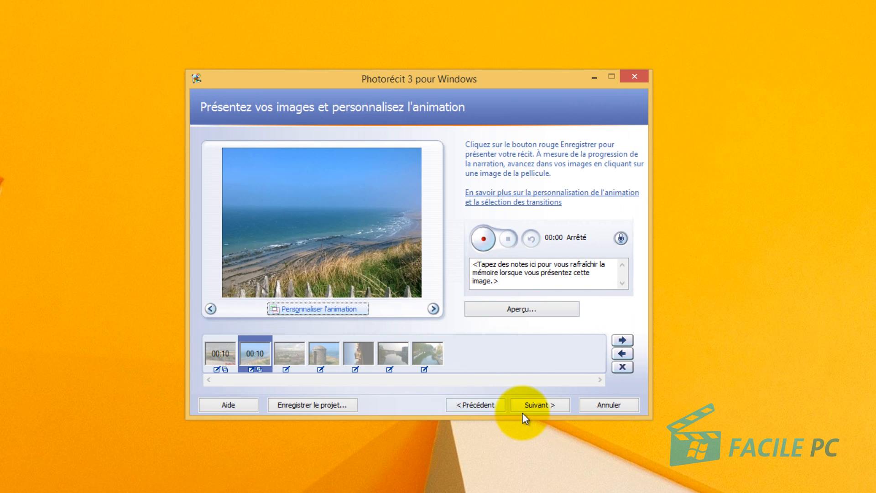
# Step: Proceed to the background music stage and add the file "musique diapo" from the Musique folder, starting at the first picture
pyautogui.click(546, 404)
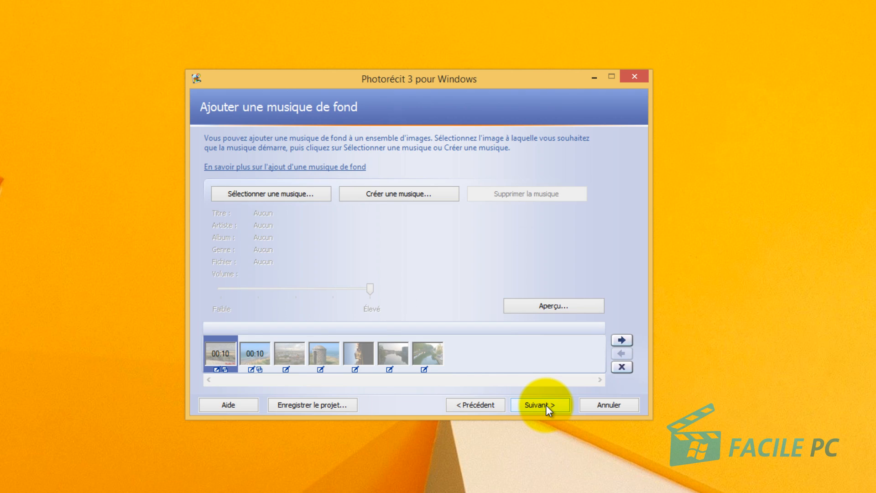
pyautogui.click(289, 195)
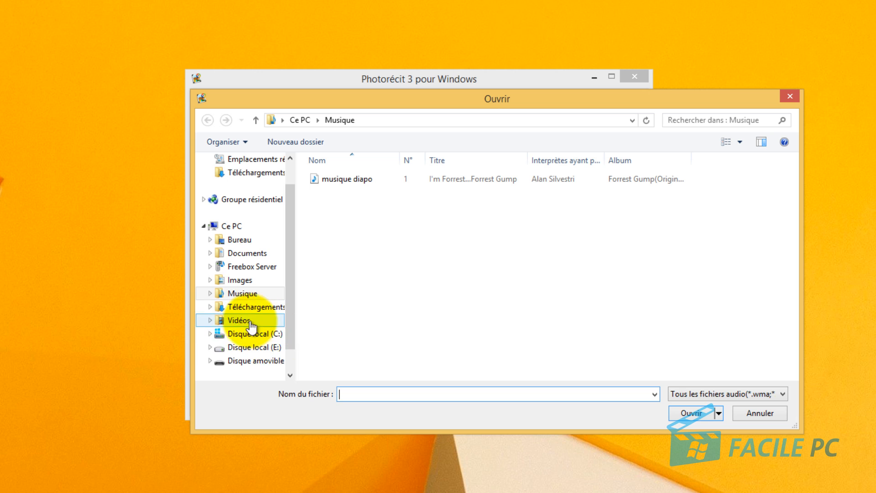
pyautogui.doubleClick(338, 179)
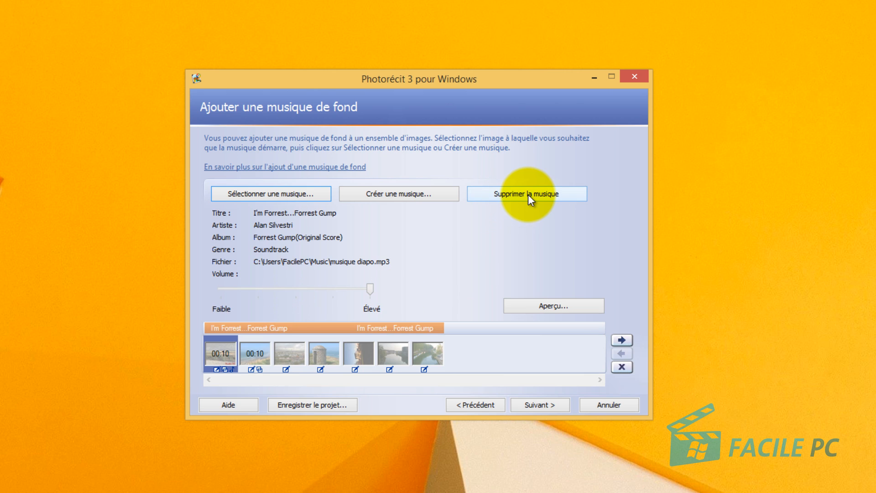
# Step: Look at the options for creating custom music without applying any, and preview the story with its background music
pyautogui.click(436, 192)
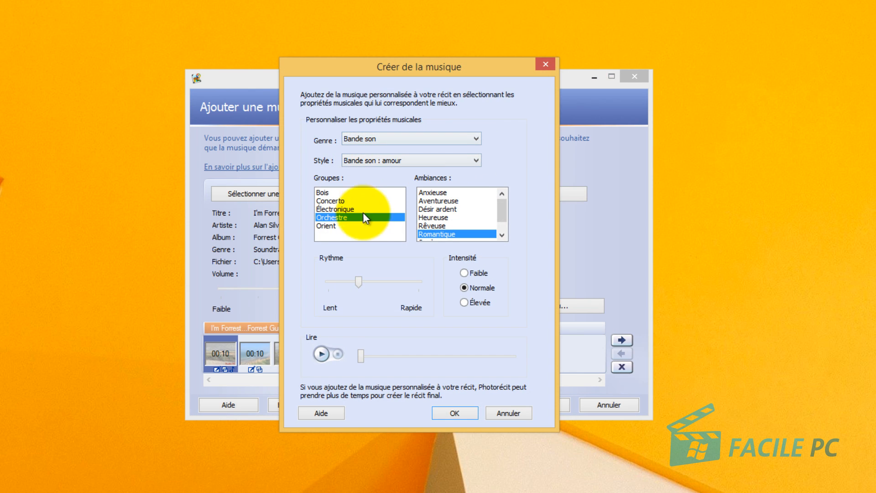
pyautogui.click(543, 67)
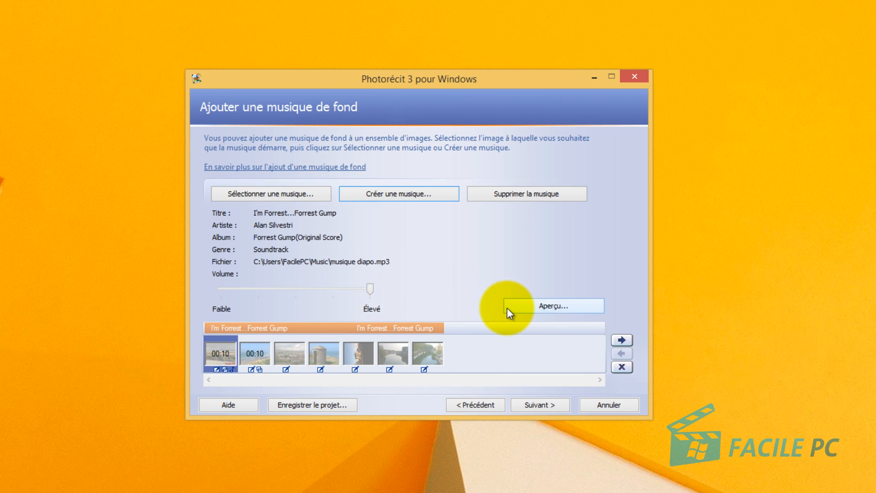
pyautogui.click(569, 307)
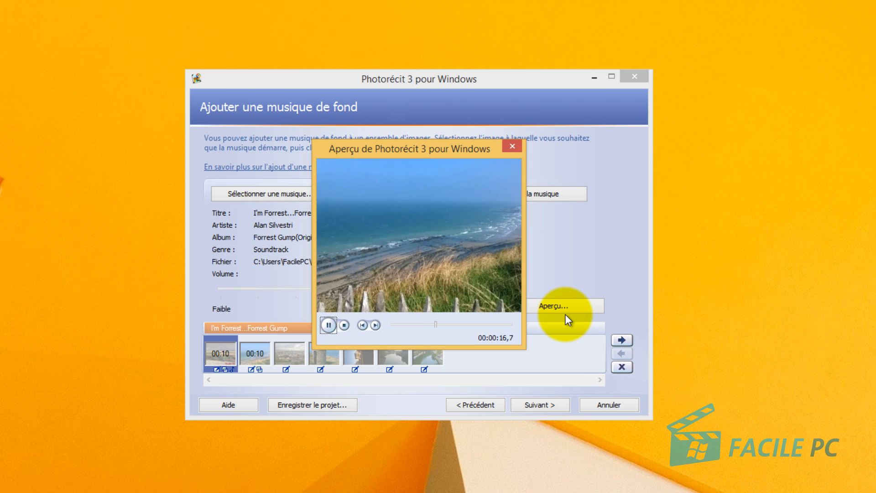
pyautogui.click(512, 147)
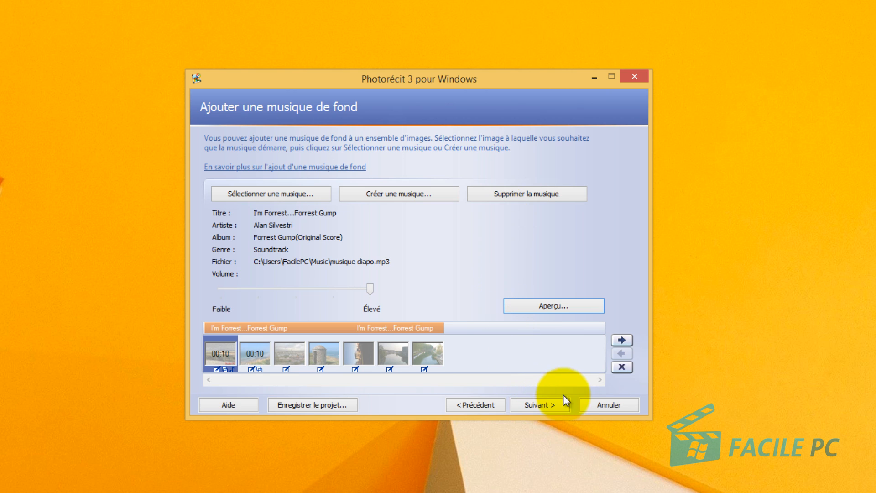
# Step: Proceed to the saving stage and select the activity that saves the story for playback on the computer
pyautogui.click(555, 406)
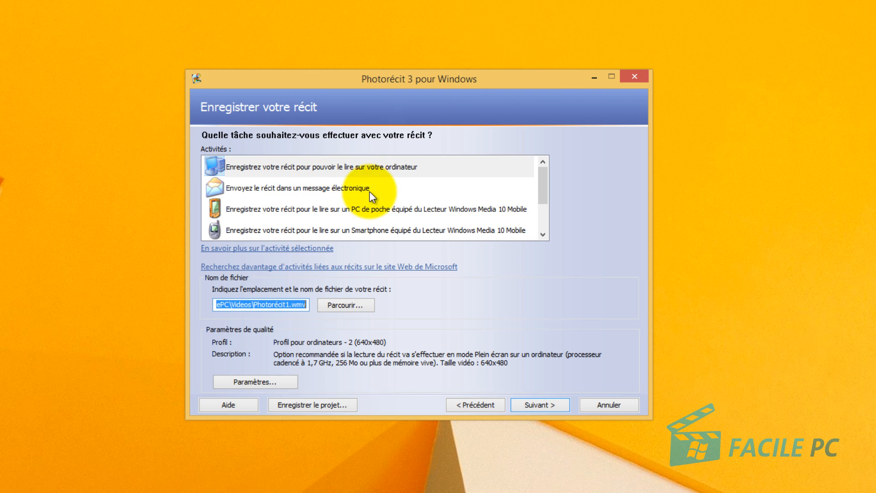
pyautogui.moveTo(543, 186)
pyautogui.mouseDown()
pyautogui.moveTo(542, 228)
pyautogui.moveTo(541, 199)
pyautogui.mouseUp()
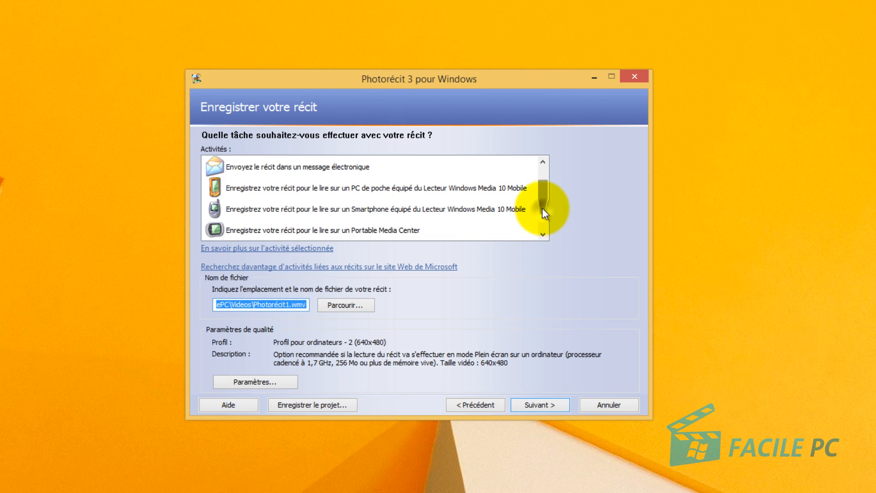
pyautogui.moveTo(542, 207); pyautogui.dragTo(544, 184)
pyautogui.click(361, 168)
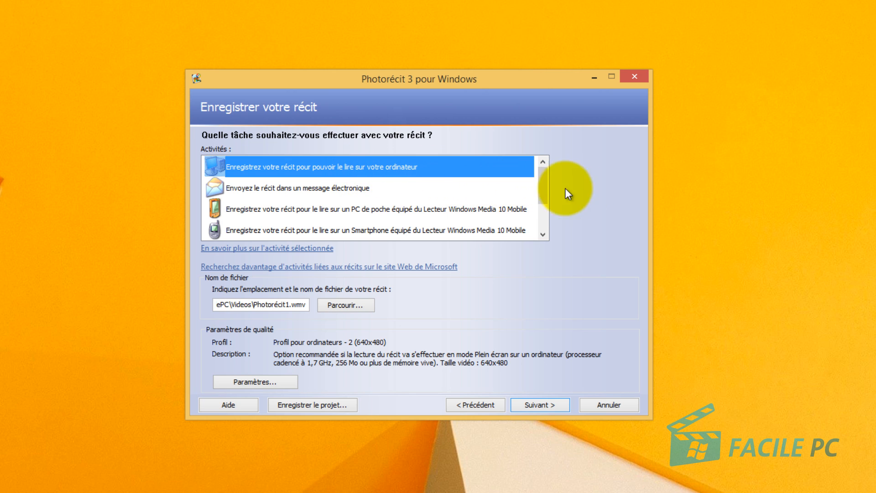
# Step: Set the story's output file to "mon diaporama" in the Vidéos folder, as a Windows Media video (*.wmv)
pyautogui.click(361, 303)
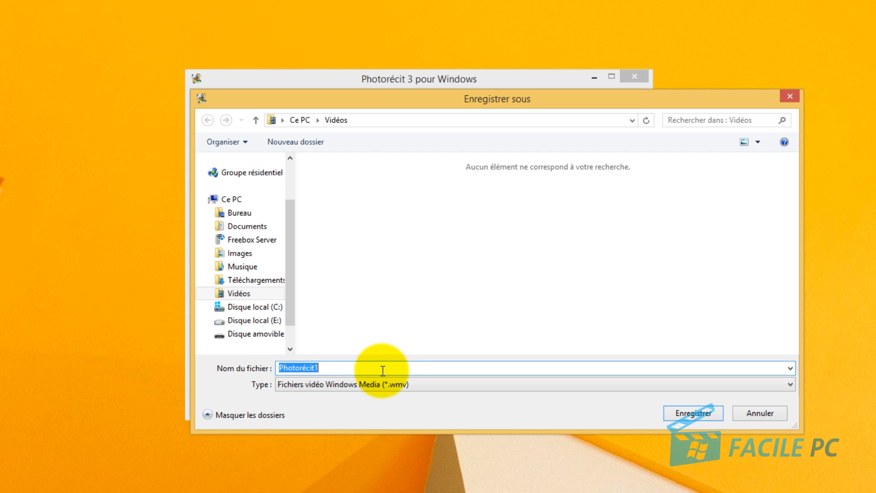
pyautogui.write('m')
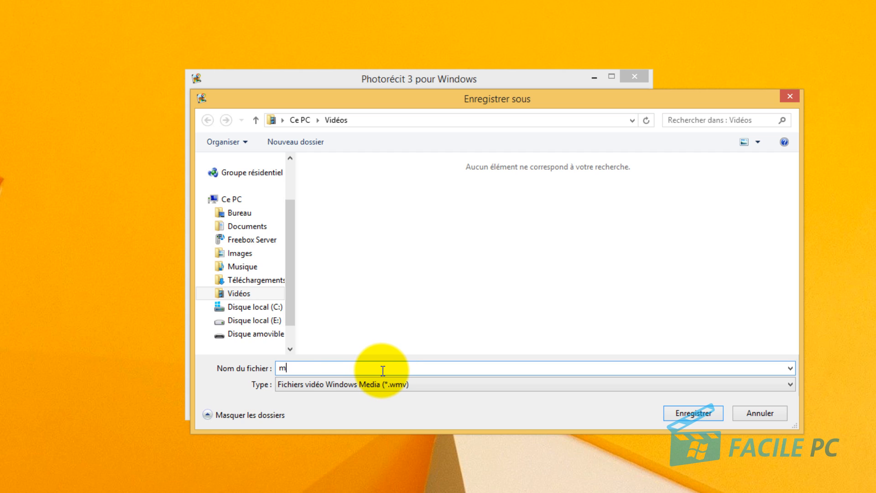
pyautogui.write('on diaporama')
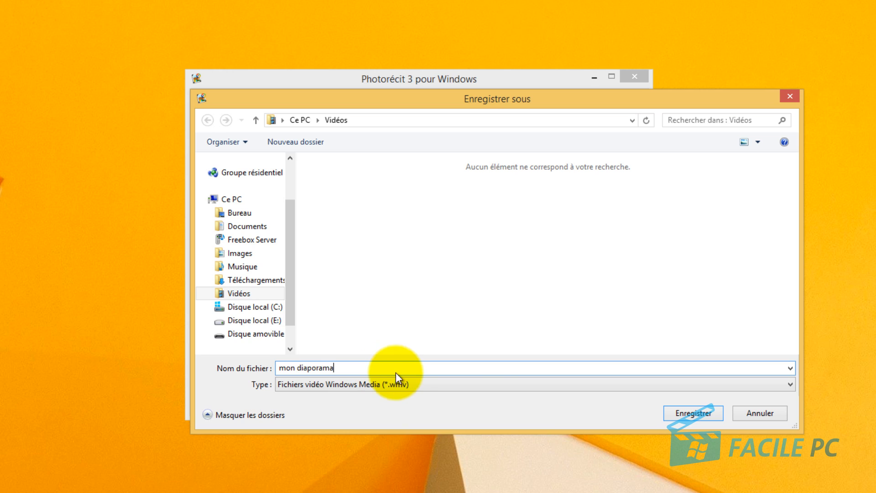
pyautogui.click(694, 416)
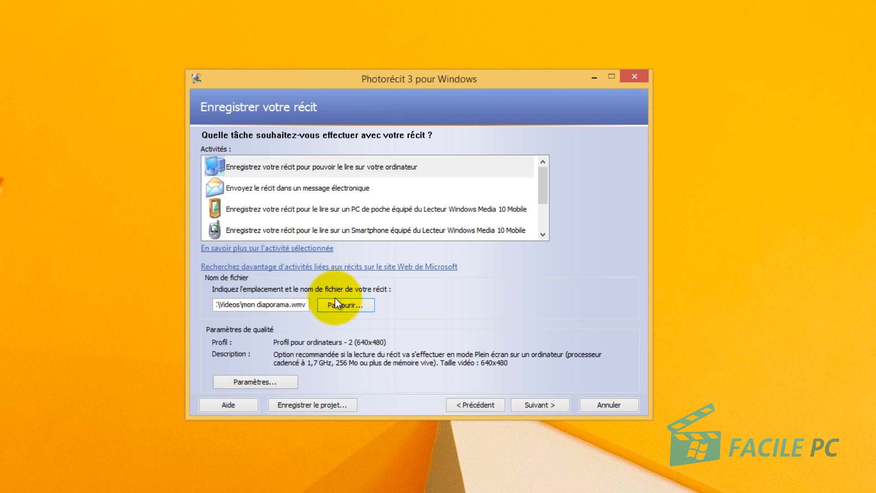
# Step: Set the story's quality profile to "Profil pour ordinateur - 4 (1024x768)"
pyautogui.click(263, 380)
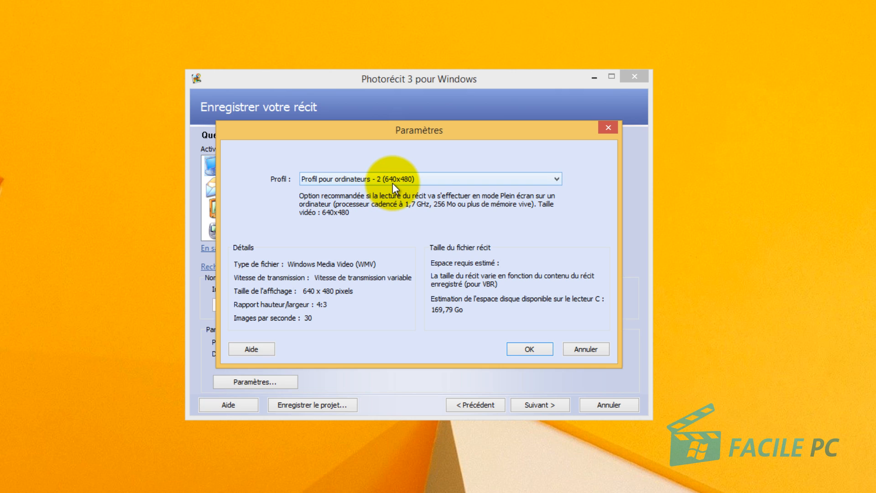
pyautogui.click(396, 178)
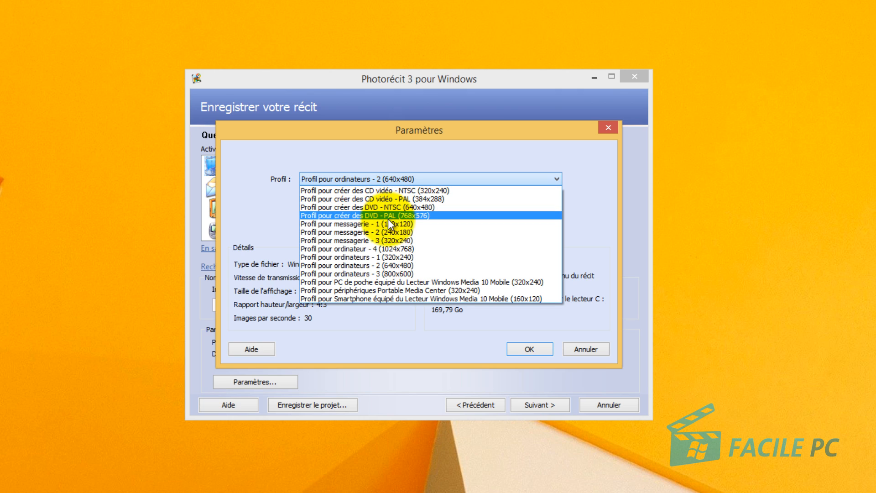
pyautogui.click(441, 251)
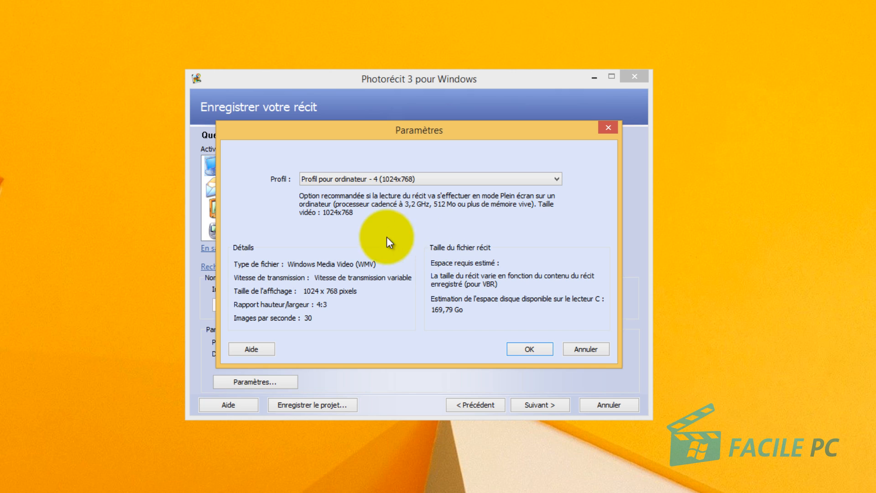
pyautogui.click(529, 349)
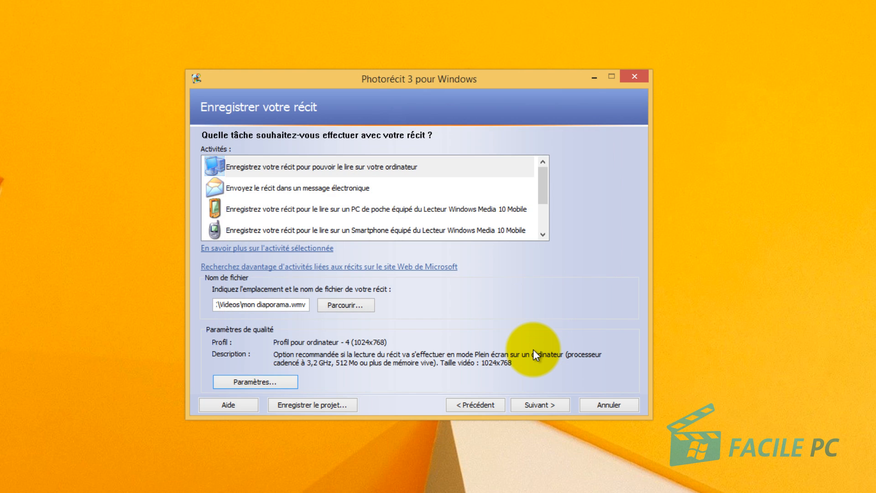
# Step: Generate the story video, and save the project as "Photorécit1" (*.wp3) in the Vidéos folder
pyautogui.click(549, 404)
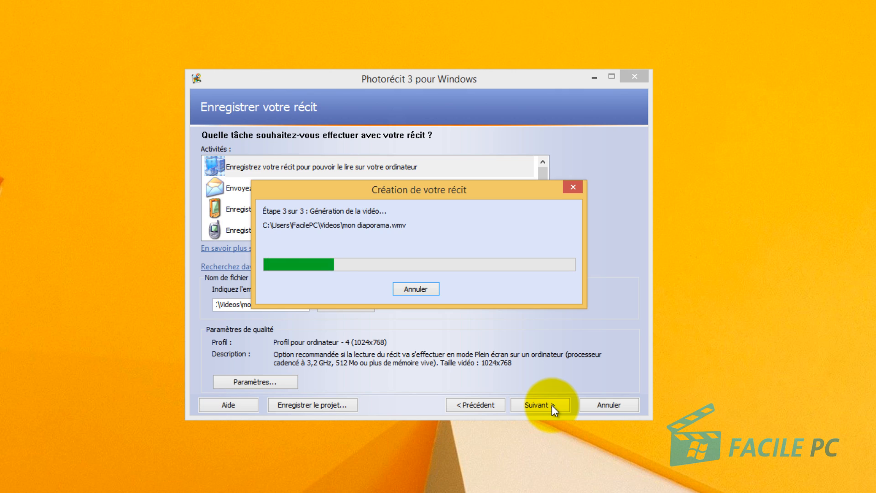
pyautogui.click(552, 404)
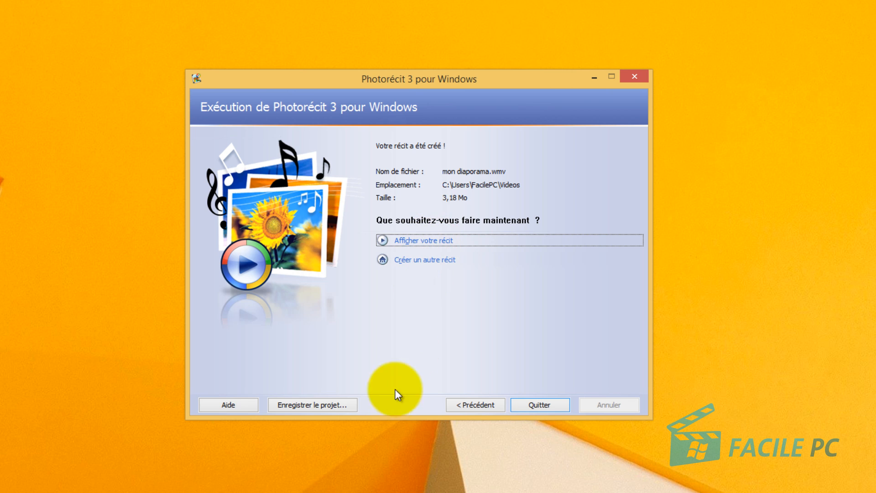
pyautogui.click(327, 404)
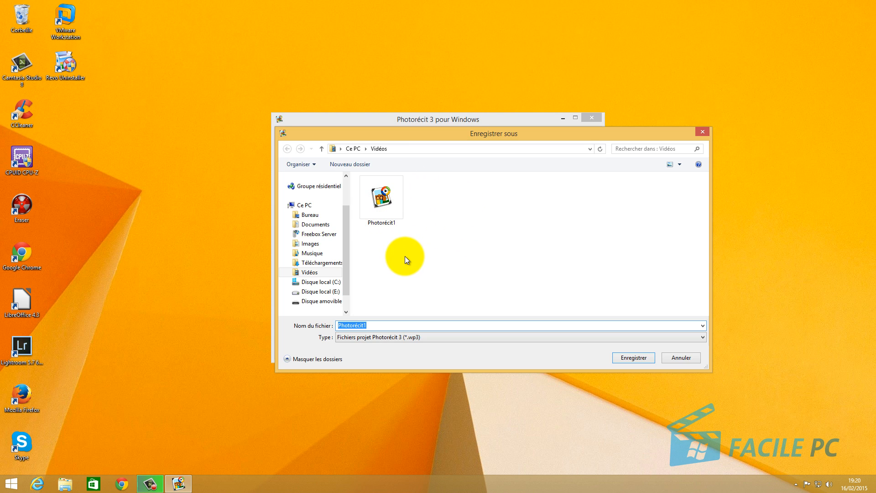
pyautogui.click(638, 357)
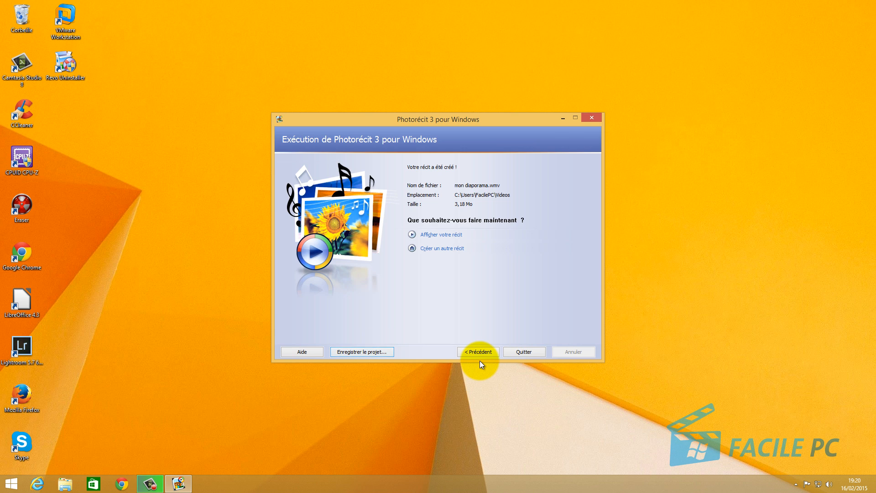
# Step: Play the finished story in the media player, and close both the player and the story program
pyautogui.click(452, 236)
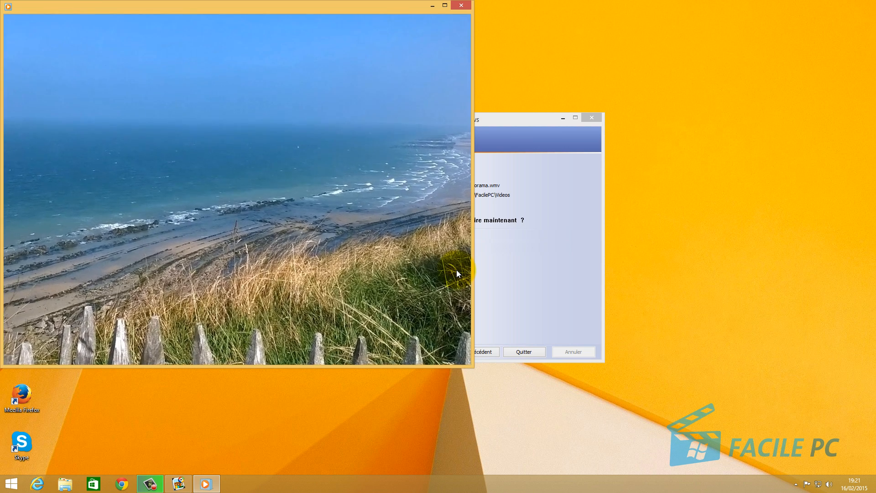
pyautogui.moveTo(386, 114)
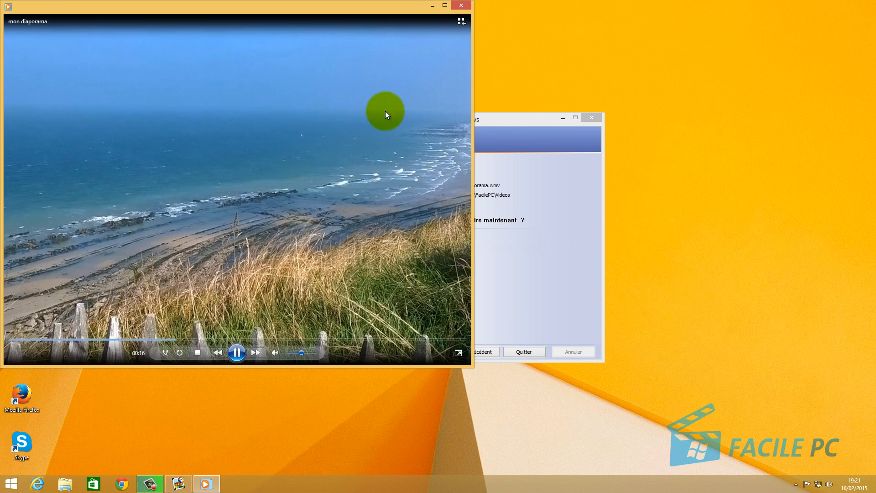
pyautogui.click(461, 6)
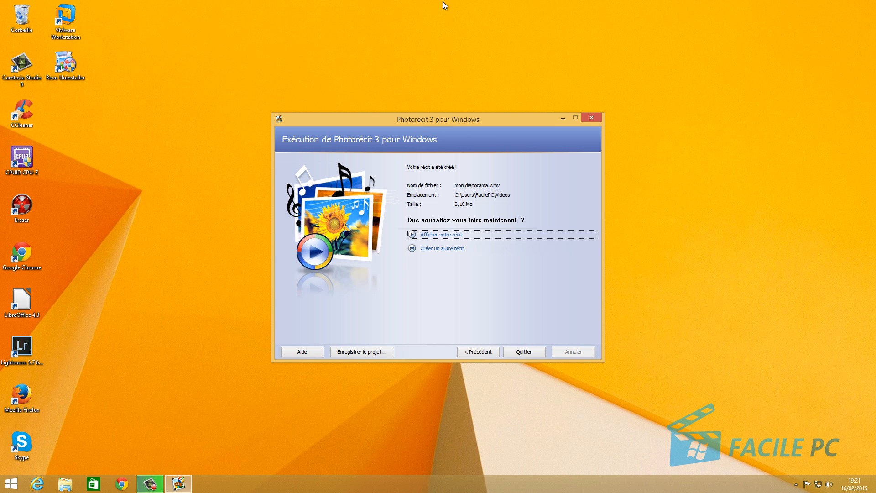
pyautogui.click(595, 117)
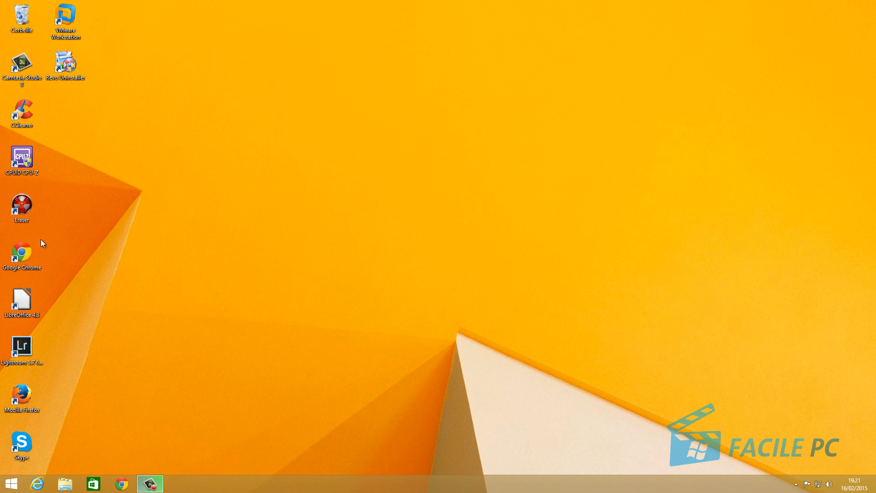
# Step: Switch to File Explorer, play the "mon diaporama" video from the Vidéos folder, and close the player
pyautogui.click(66, 485)
pyautogui.click(518, 182)
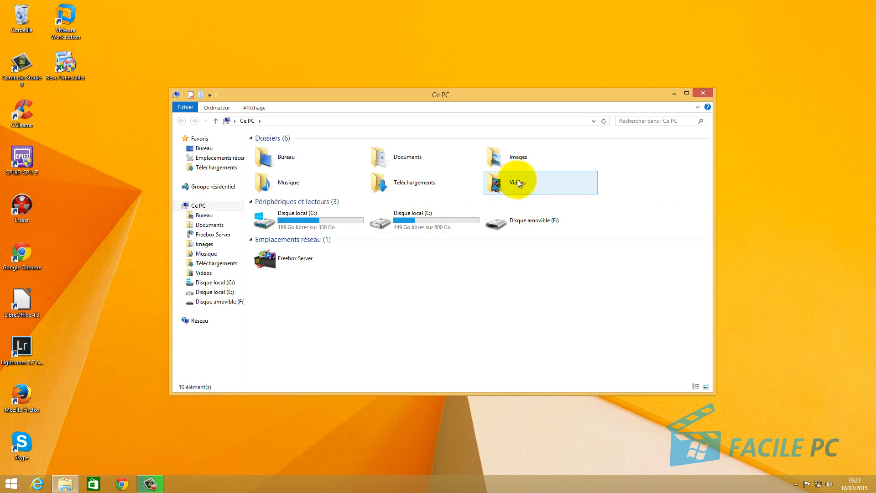
pyautogui.doubleClick(518, 182)
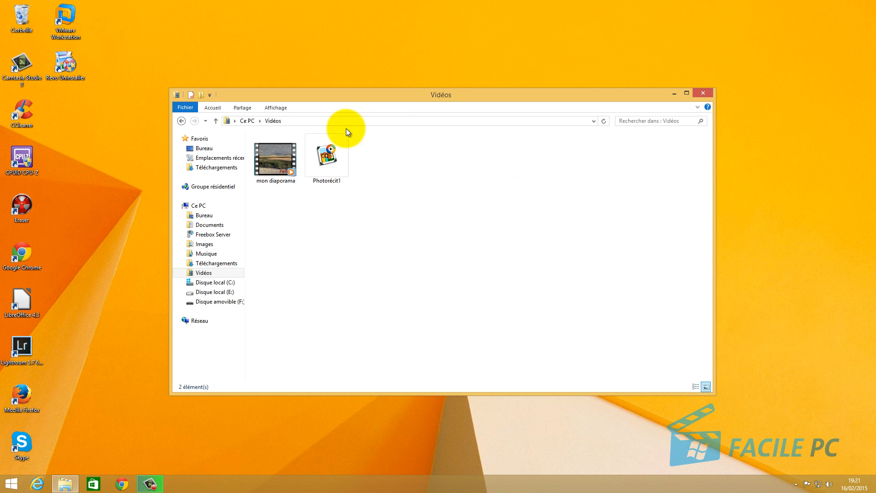
pyautogui.doubleClick(270, 155)
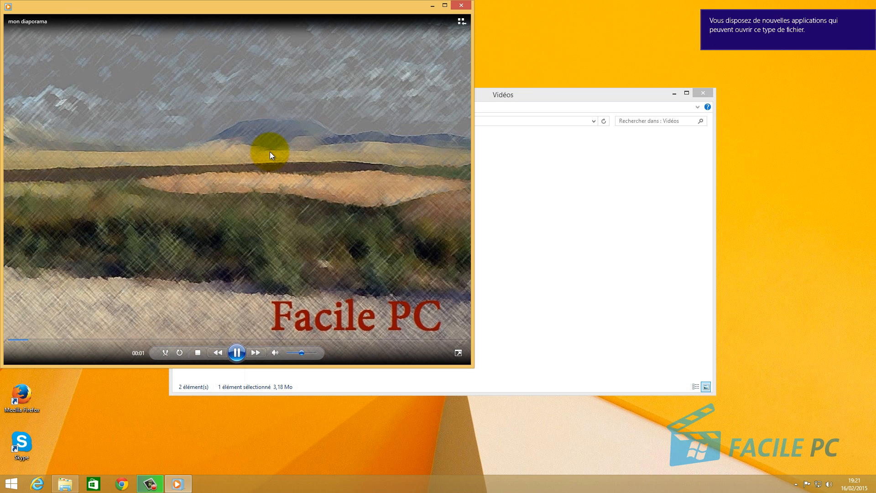
pyautogui.click(464, 4)
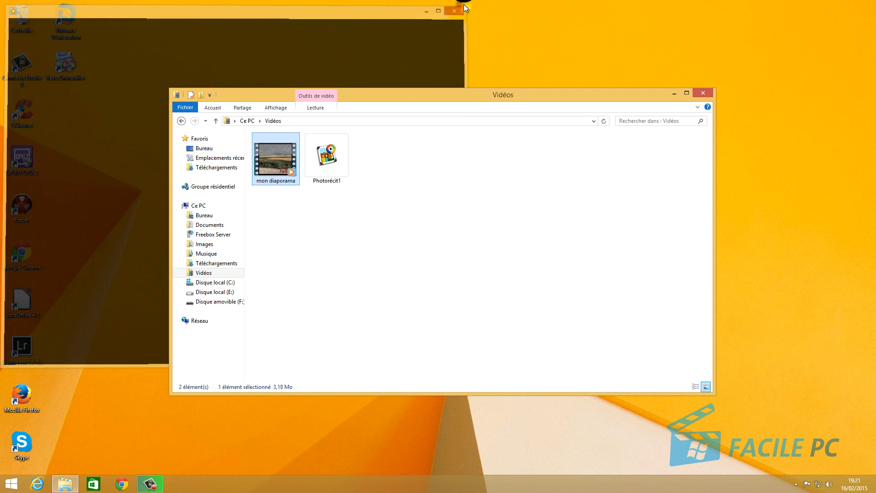